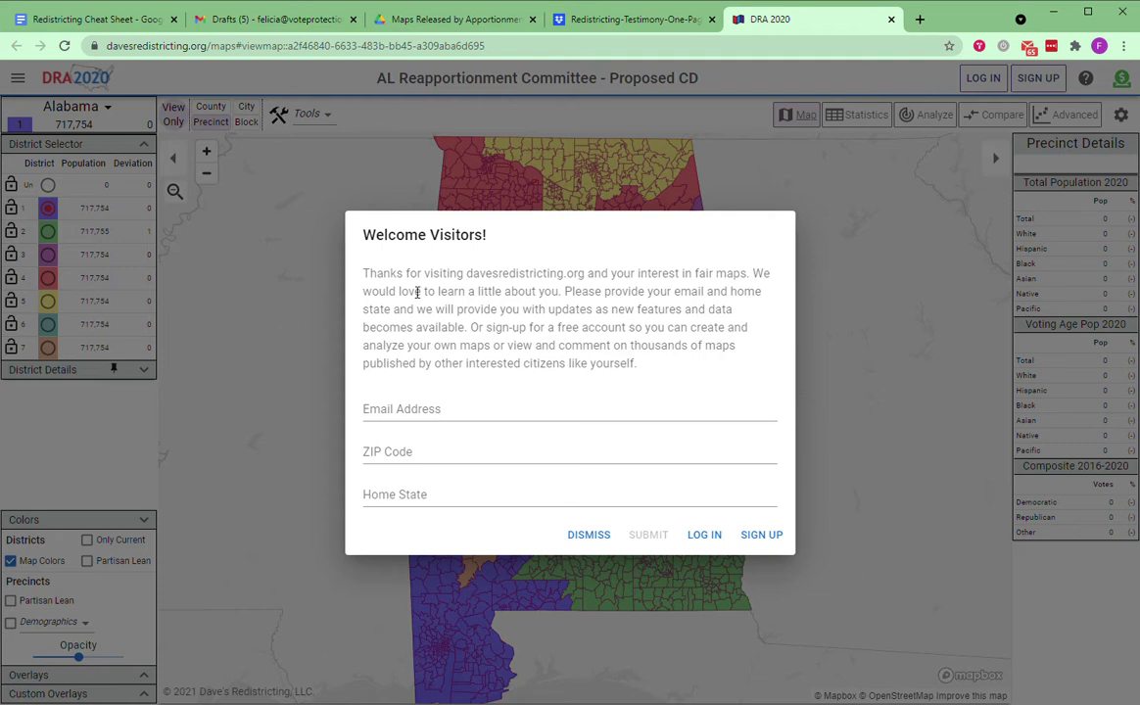
Dismiss the visitor welcome message and collapse the district selector and district details sections
{"action": "left_click", "coordinate": [589, 537]}
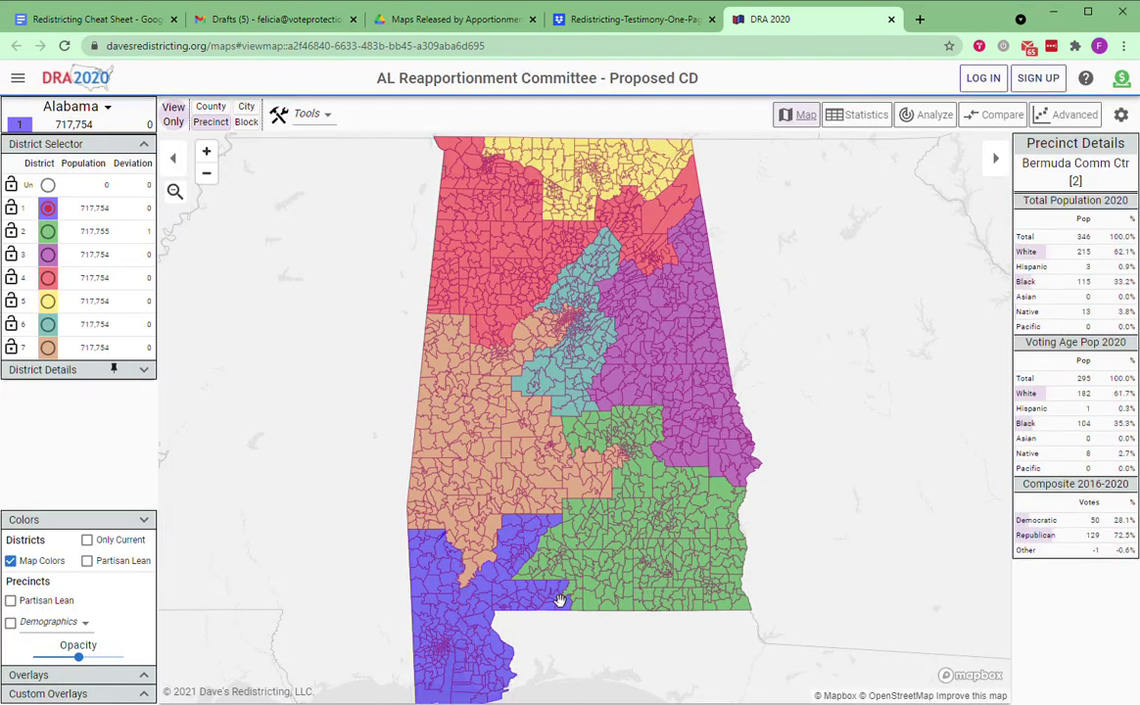
{"action": "left_click", "coordinate": [144, 371]}
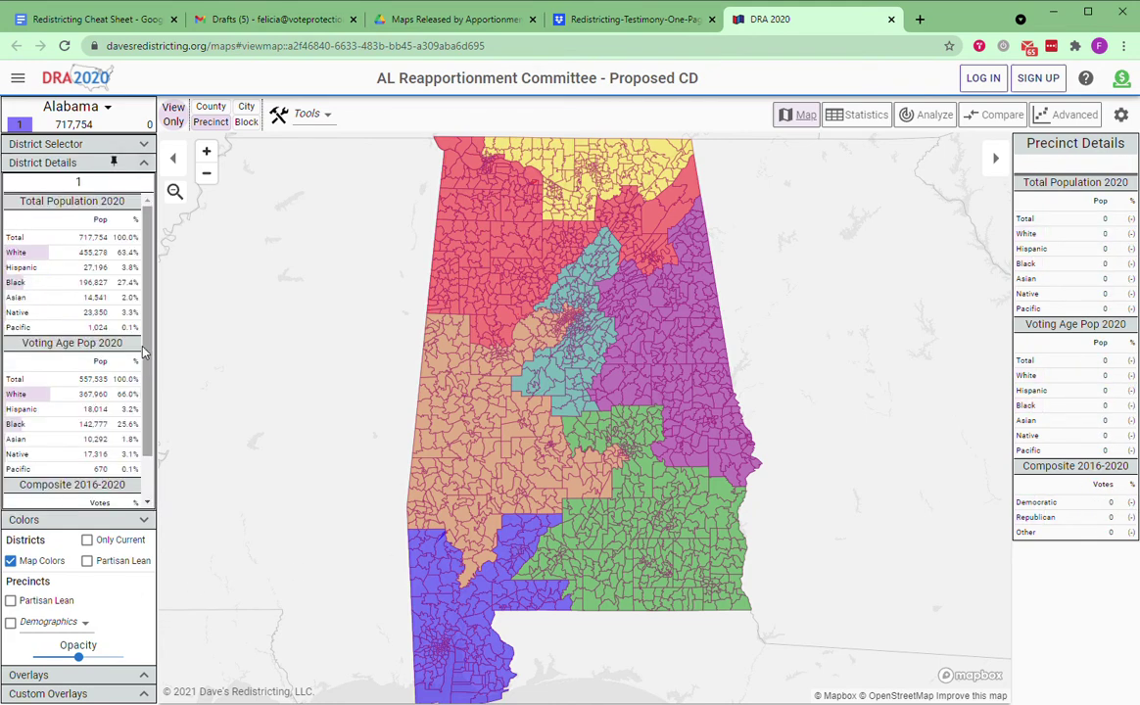
{"action": "left_click", "coordinate": [144, 162]}
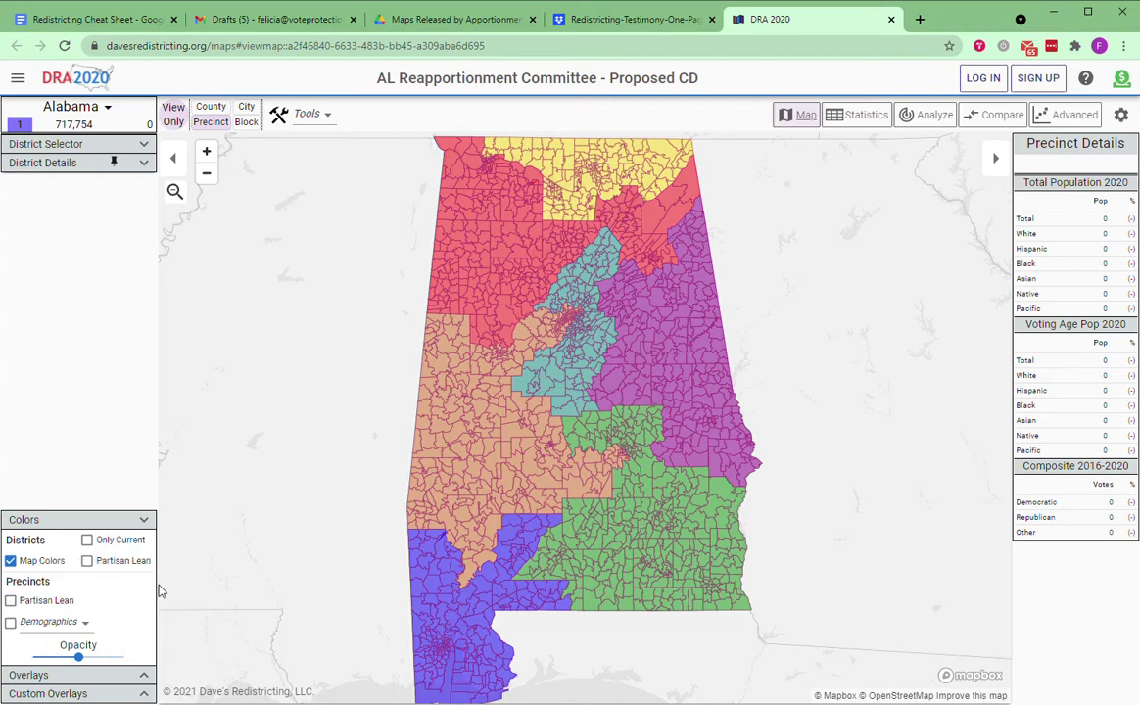
Show the background map and labelled district lines on the Alabama map, and hide the precinct lines
{"action": "left_click", "coordinate": [142, 675]}
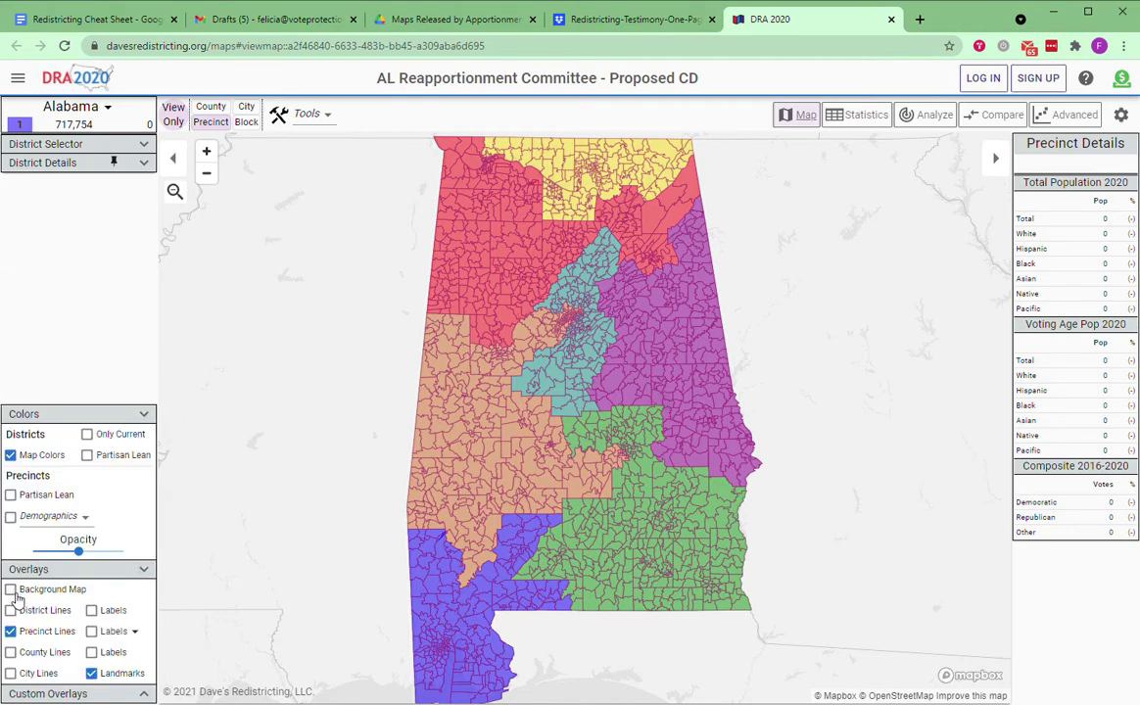
{"action": "left_click", "coordinate": [140, 526]}
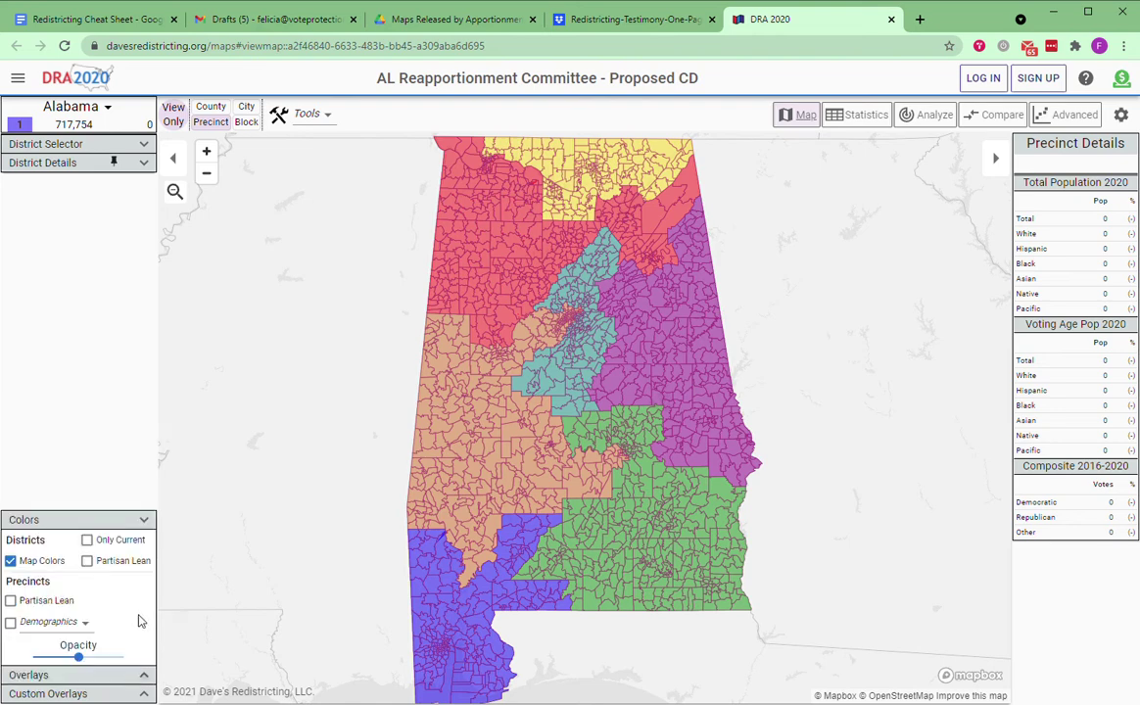
{"action": "left_click", "coordinate": [149, 676]}
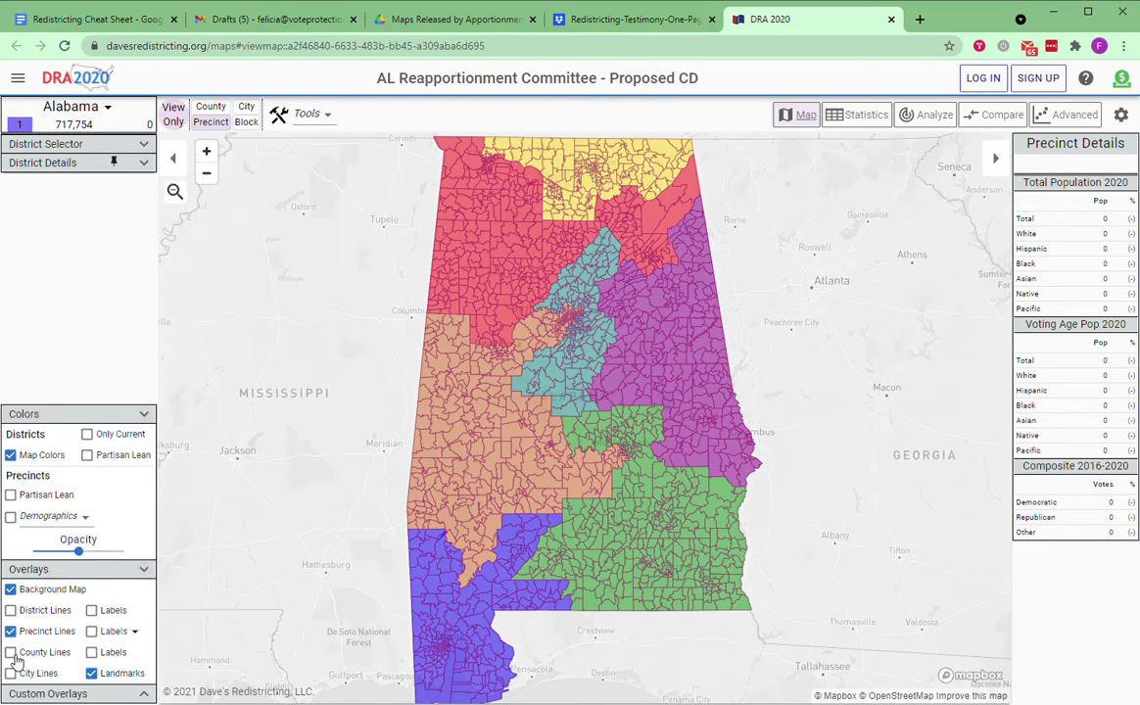
{"action": "left_click", "coordinate": [12, 611]}
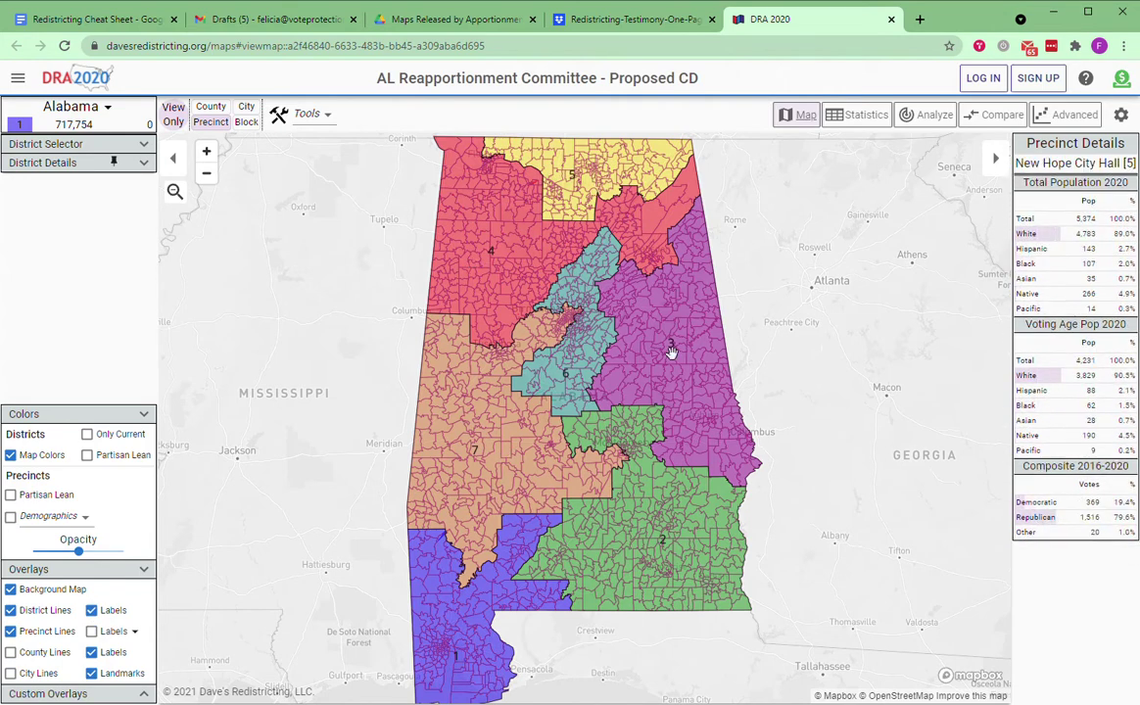
{"action": "left_click", "coordinate": [11, 632]}
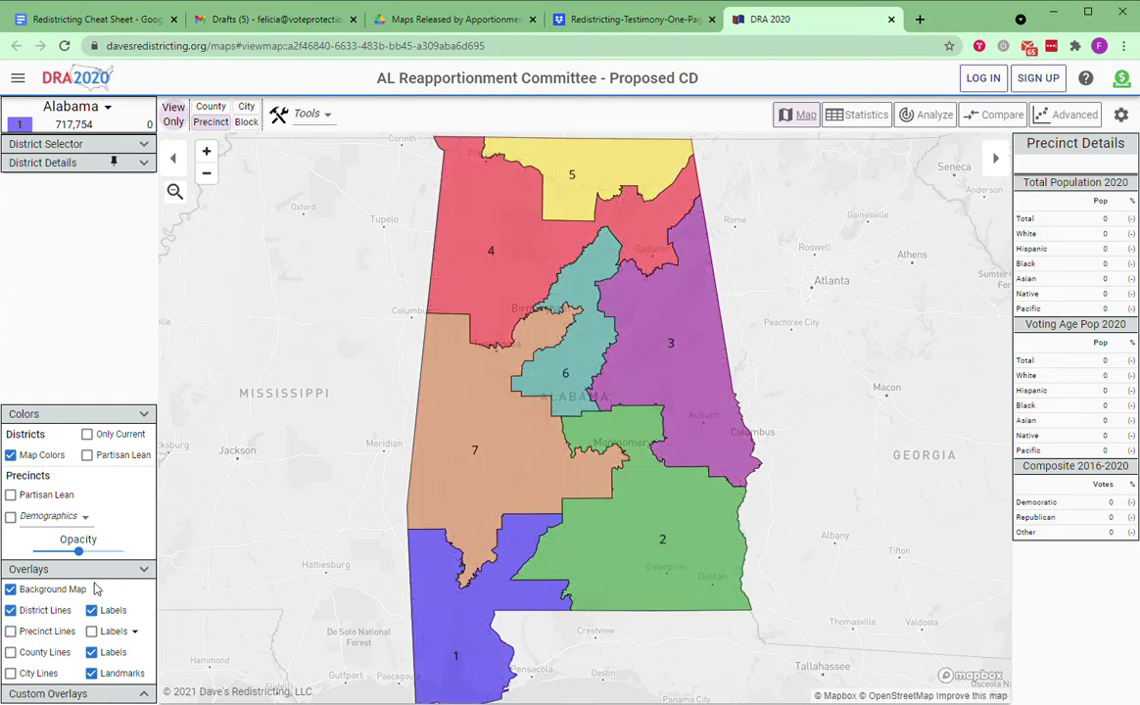
Examine the boundaries of districts 6 and 7 between Montgomery and Birmingham up close
{"action": "left_click_drag", "start_coordinate": [638, 422], "coordinate": [540, 473]}
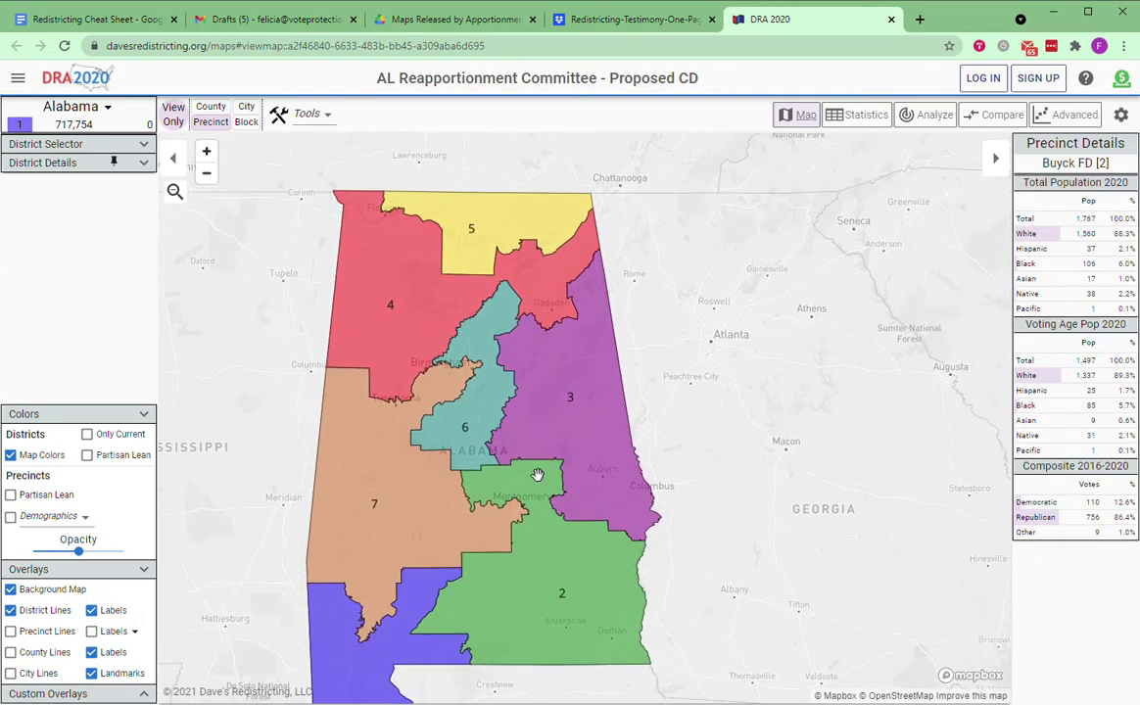
{"action": "scroll", "coordinate": [448, 486], "scroll_direction": "up", "scroll_amount": 5}
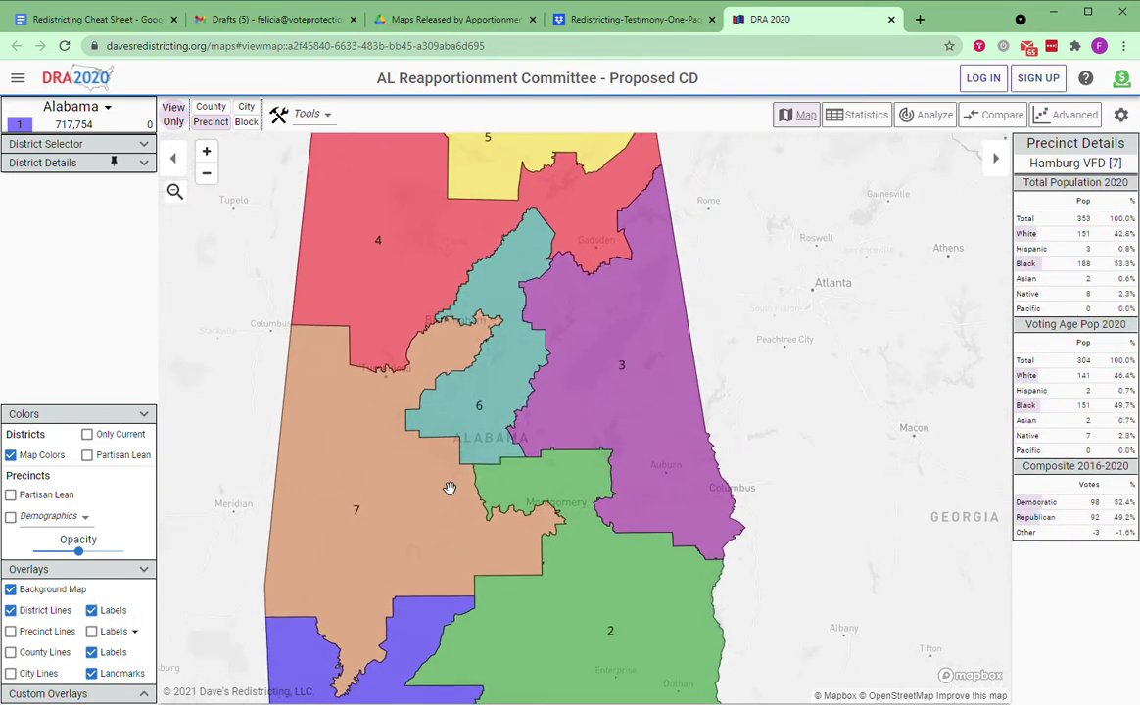
{"action": "scroll", "coordinate": [471, 565], "scroll_direction": "up", "scroll_amount": 3}
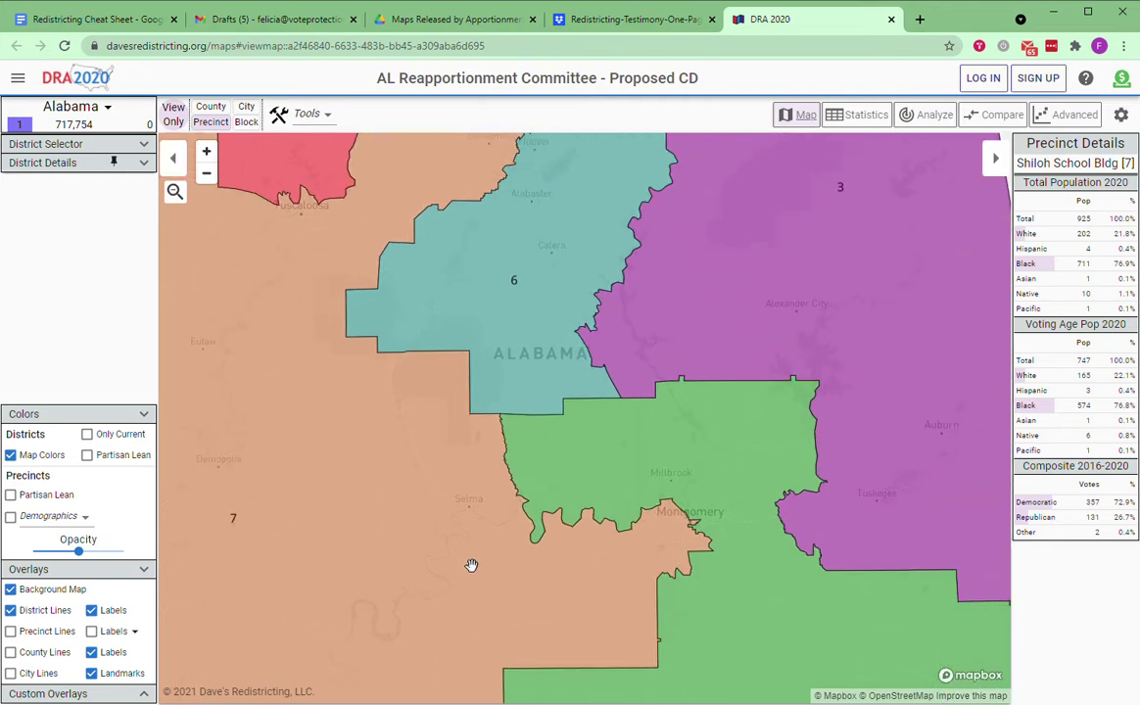
{"action": "left_click_drag", "start_coordinate": [532, 438], "coordinate": [458, 450]}
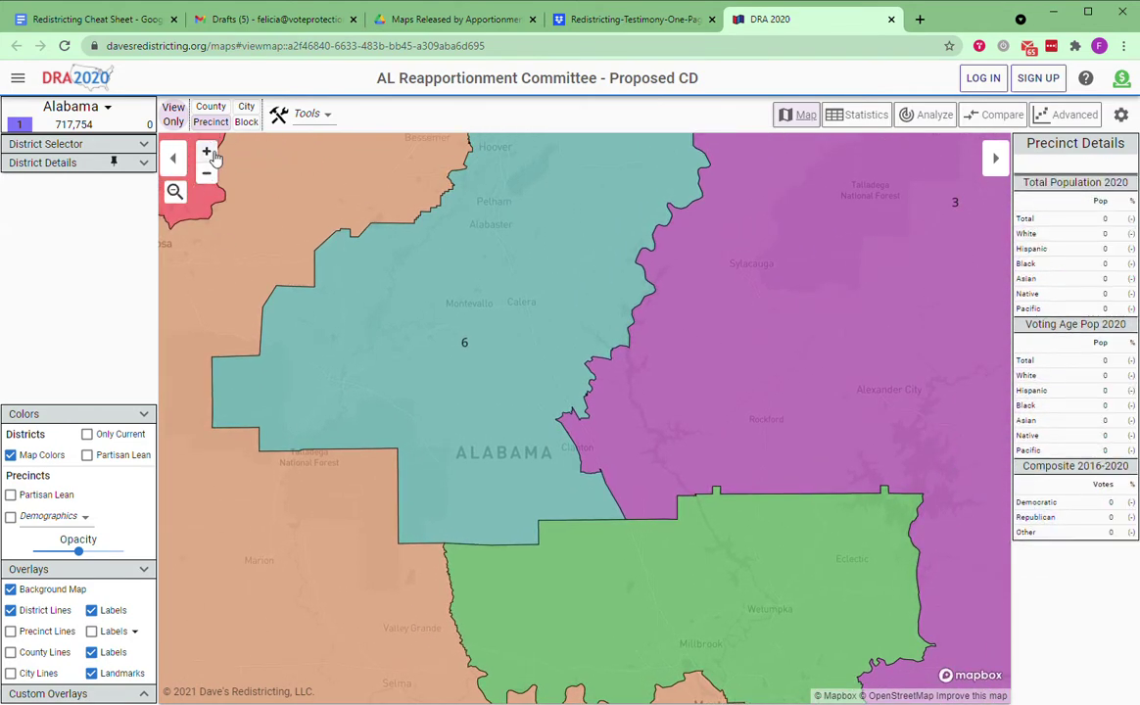
{"action": "left_click_drag", "start_coordinate": [505, 416], "coordinate": [469, 598]}
{"action": "scroll", "coordinate": [468, 549], "scroll_direction": "up", "scroll_amount": 5}
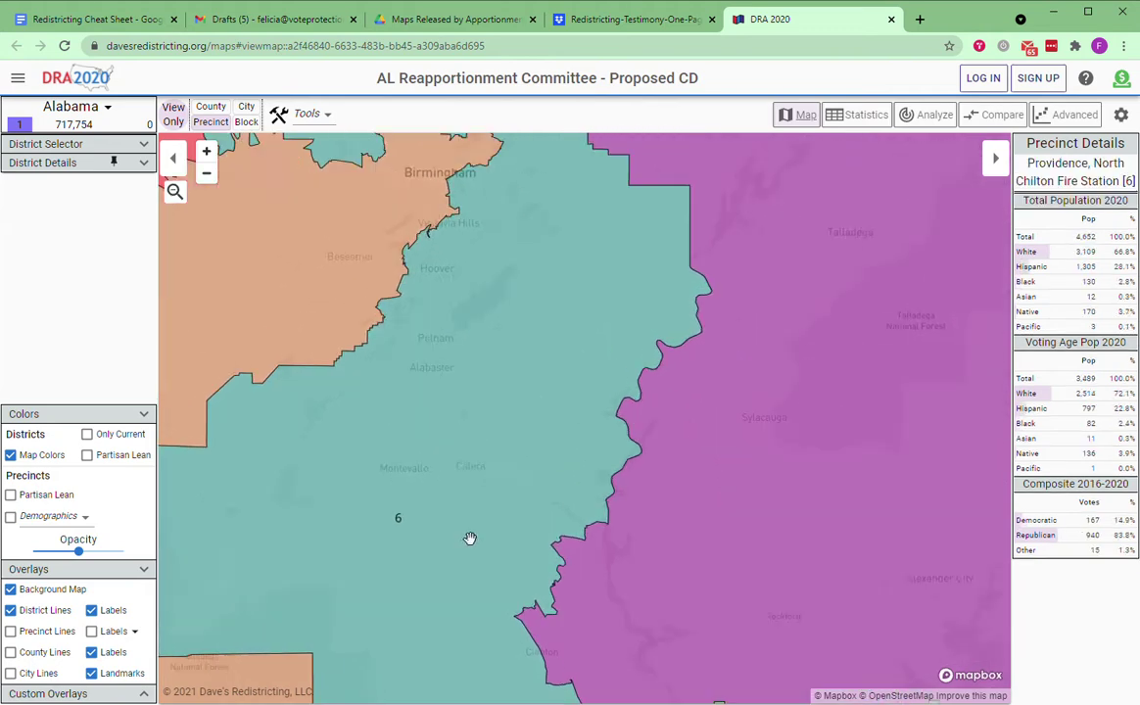
Inspect the streets and landmarks around Calera in district 6 at street level, and return to the statewide view
{"action": "scroll", "coordinate": [530, 597], "scroll_direction": "up", "scroll_amount": 3}
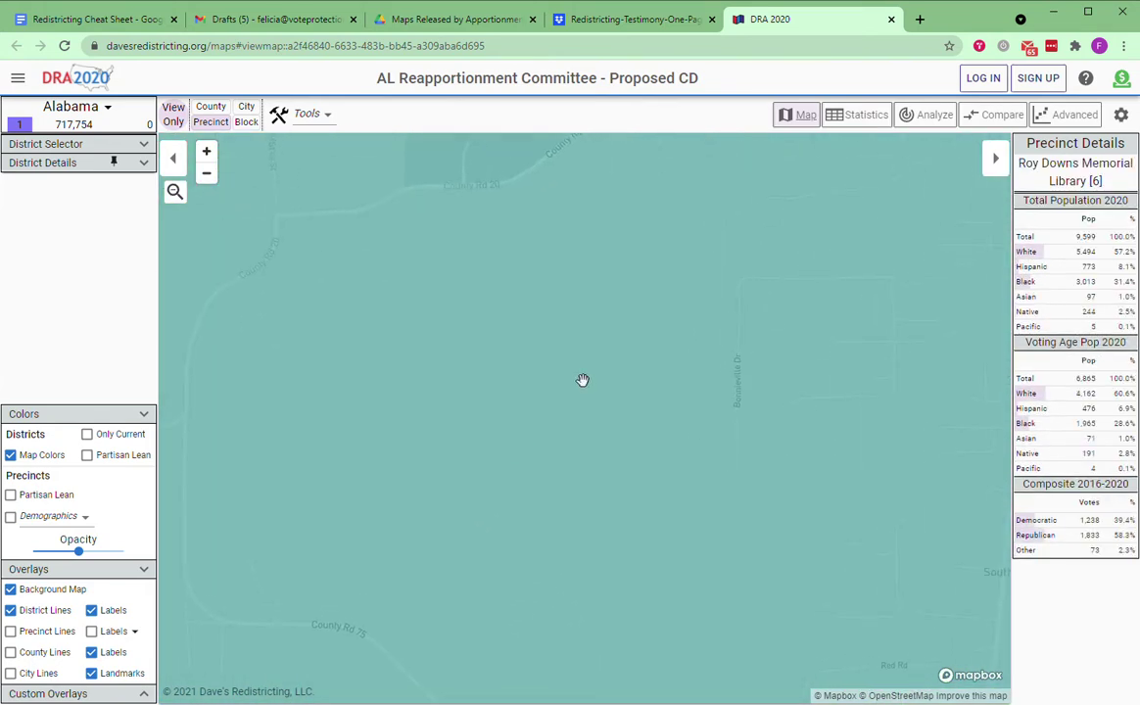
{"action": "scroll", "coordinate": [514, 448], "scroll_direction": "up", "scroll_amount": 3}
{"action": "scroll", "coordinate": [520, 478], "scroll_direction": "up", "scroll_amount": 3}
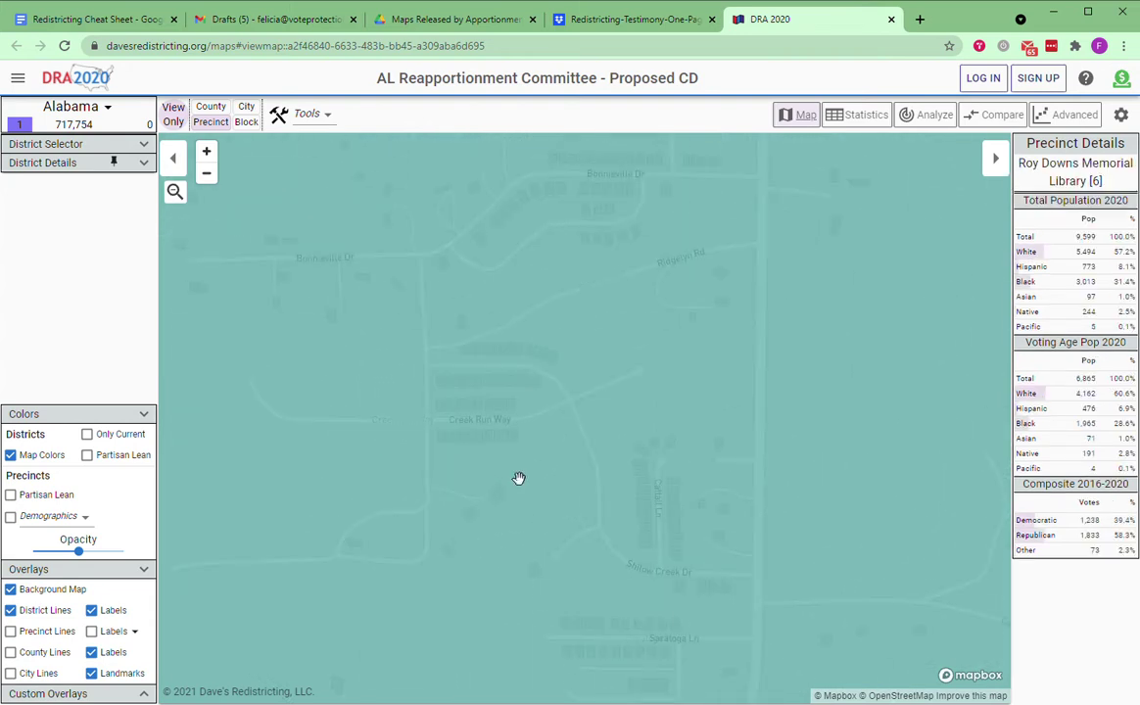
{"action": "left_click_drag", "start_coordinate": [520, 478], "coordinate": [460, 547]}
{"action": "mouse_move", "coordinate": [511, 434]}
{"action": "left_mouse_down"}
{"action": "mouse_move", "coordinate": [481, 465]}
{"action": "mouse_move", "coordinate": [410, 496]}
{"action": "left_mouse_up"}
{"action": "scroll", "coordinate": [411, 496], "scroll_direction": "down", "scroll_amount": 5}
{"action": "scroll", "coordinate": [564, 561], "scroll_direction": "up", "scroll_amount": 5}
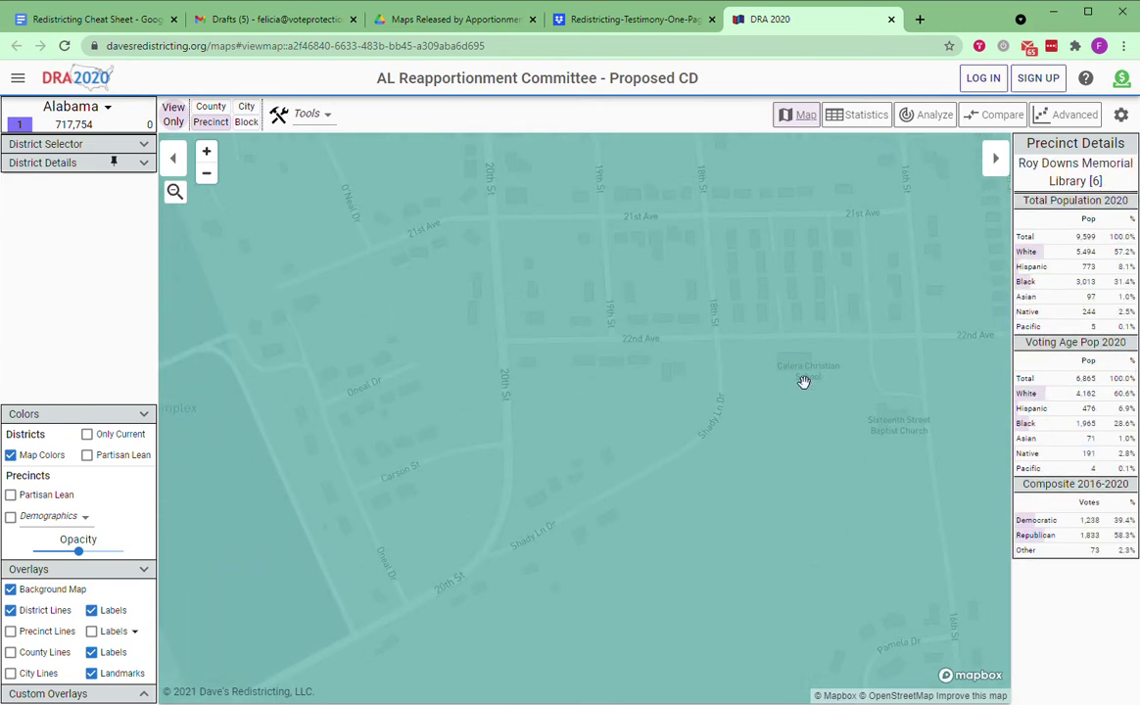
{"action": "left_click_drag", "start_coordinate": [802, 376], "coordinate": [598, 638]}
{"action": "scroll", "coordinate": [393, 507], "scroll_direction": "down", "scroll_amount": 5}
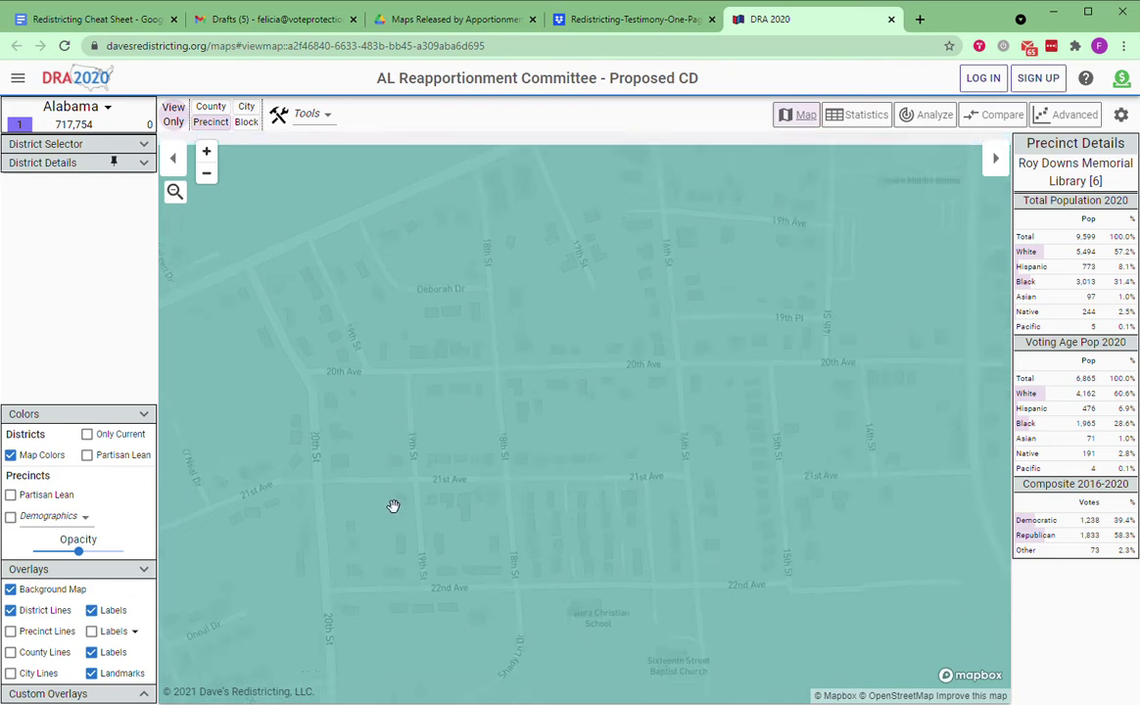
{"action": "scroll", "coordinate": [393, 506], "scroll_direction": "down", "scroll_amount": 6}
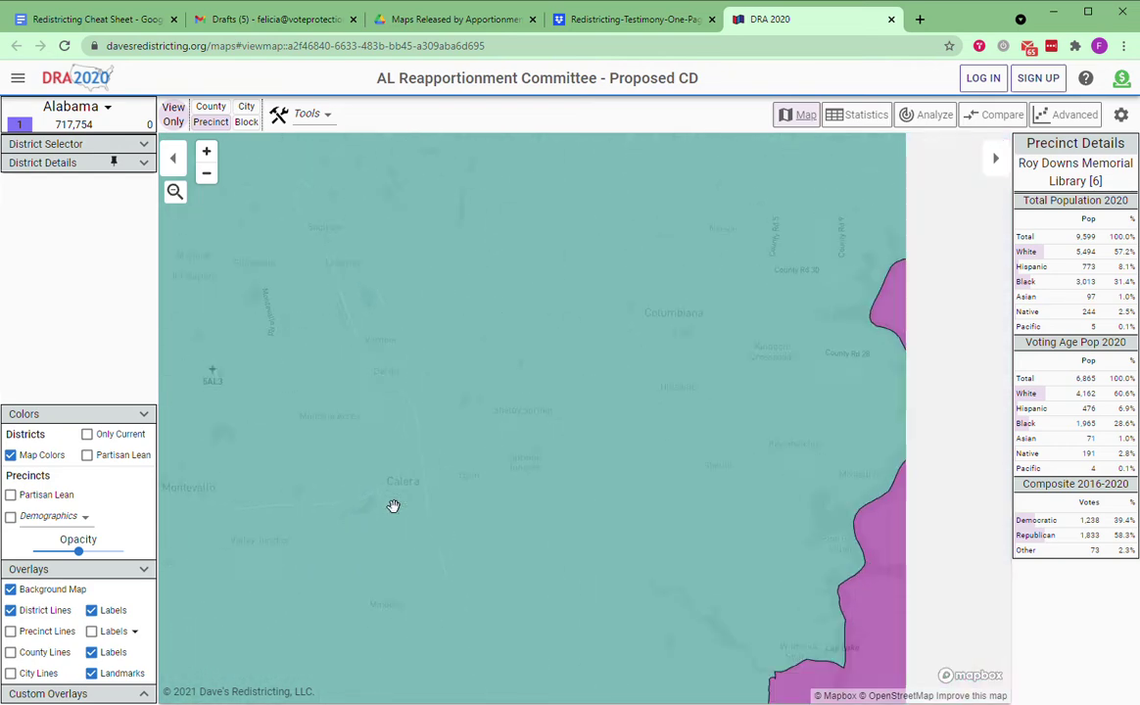
{"action": "scroll", "coordinate": [393, 507], "scroll_direction": "down", "scroll_amount": 4}
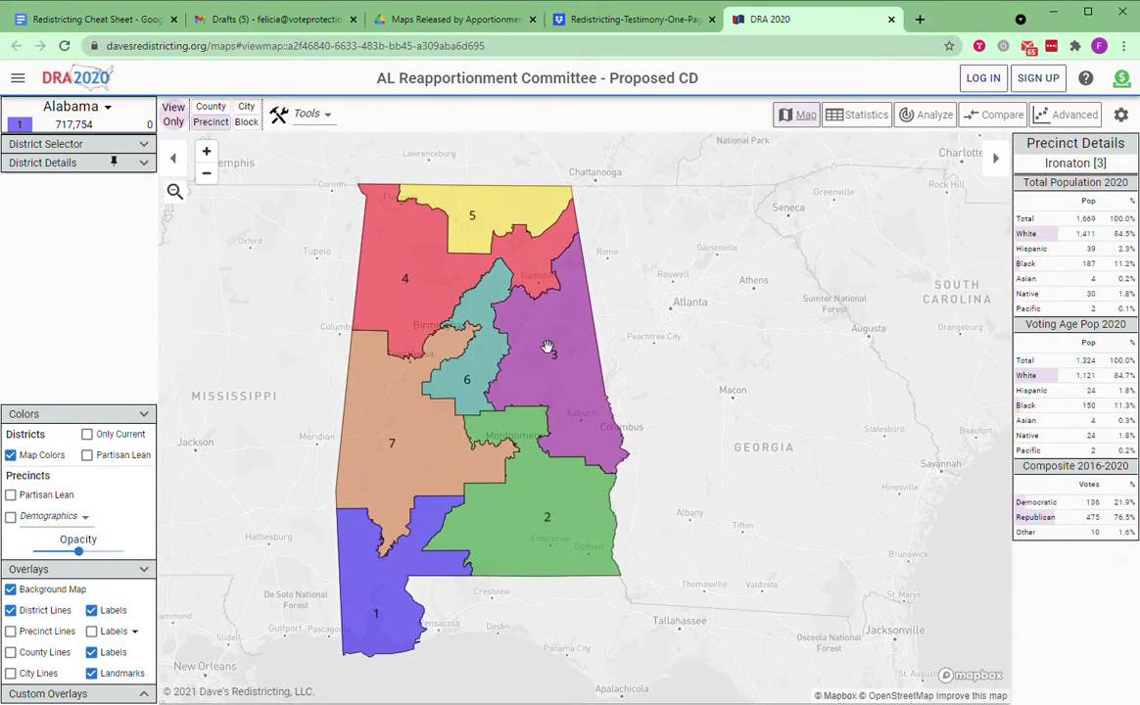
Pin the district details beside the map and expand the district selector
{"action": "left_click", "coordinate": [145, 164]}
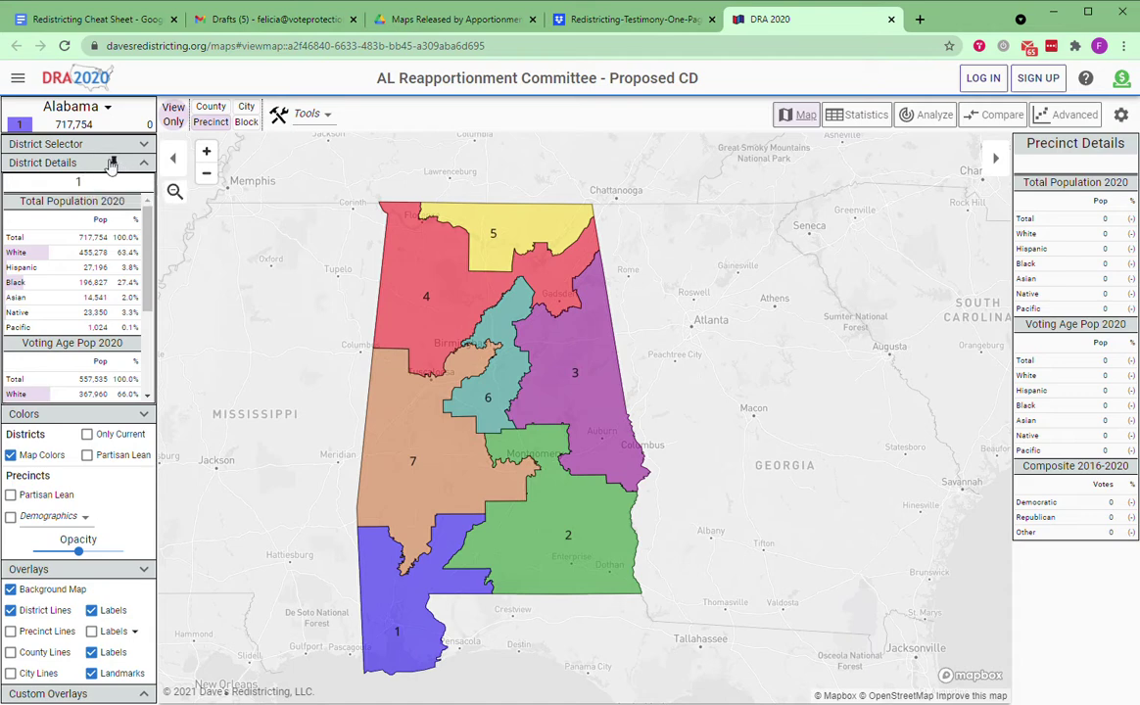
{"action": "left_click", "coordinate": [113, 163]}
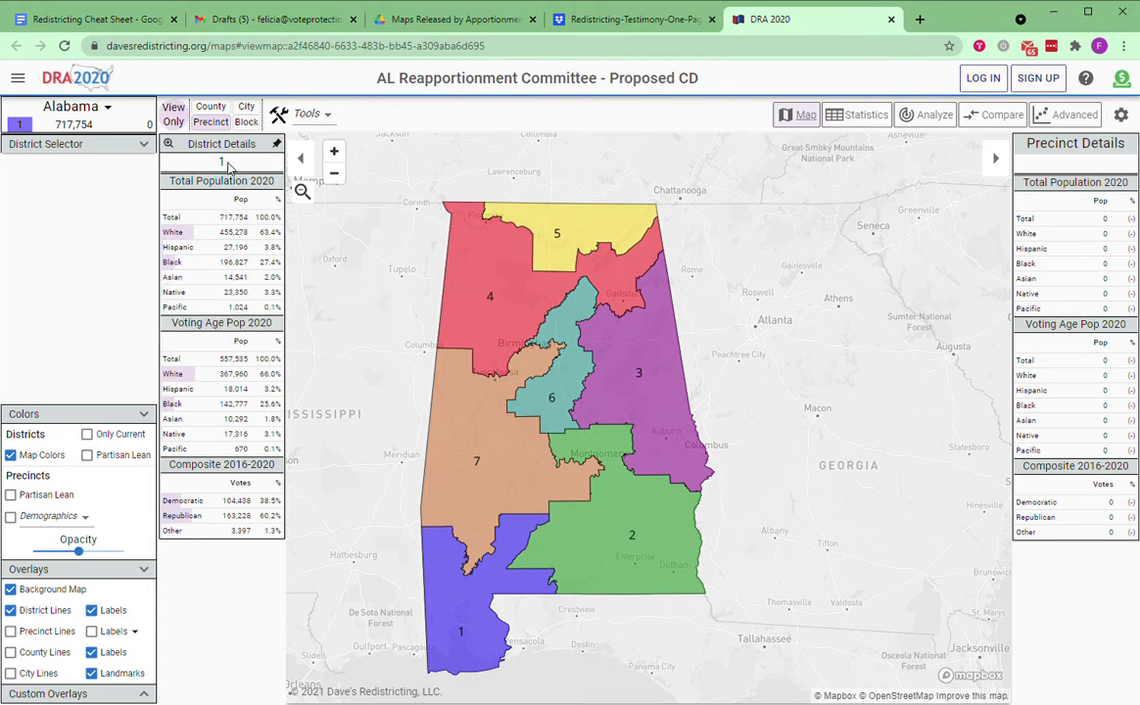
{"action": "left_click", "coordinate": [145, 145]}
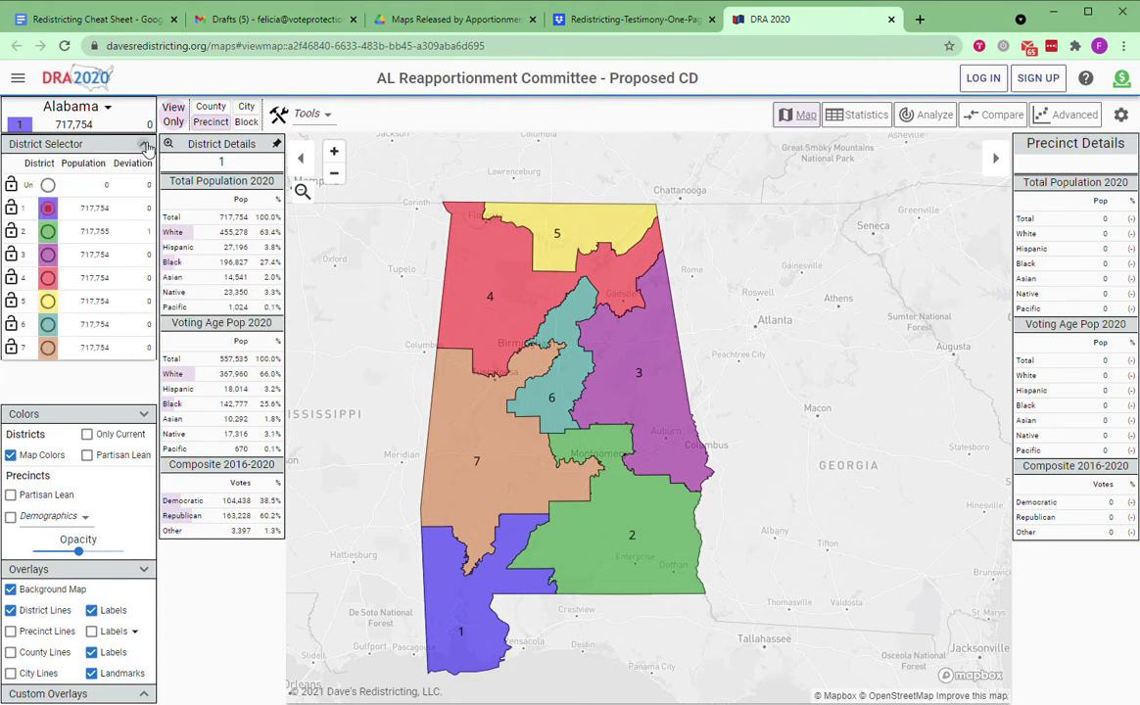
Review the population, voting-age and election details of districts 2 through 7 one by one
{"action": "left_click", "coordinate": [47, 231]}
{"action": "left_click", "coordinate": [47, 255]}
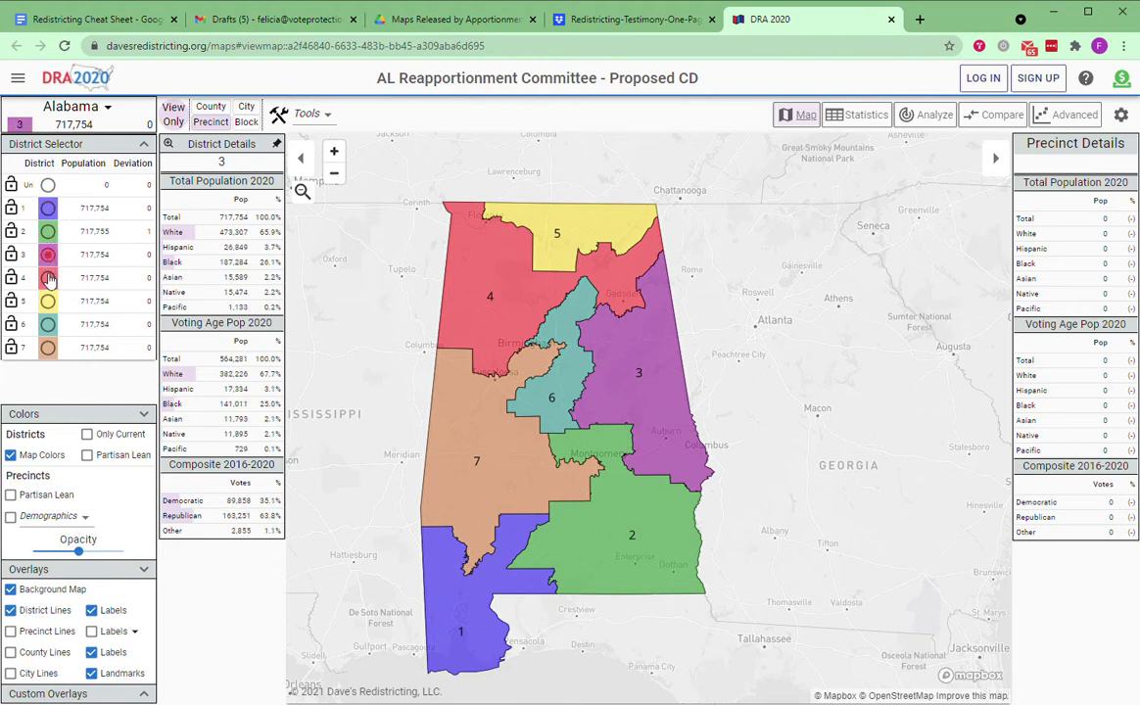
{"action": "left_click", "coordinate": [47, 279]}
{"action": "left_click", "coordinate": [47, 300]}
{"action": "left_click", "coordinate": [49, 326]}
{"action": "left_click", "coordinate": [49, 349]}
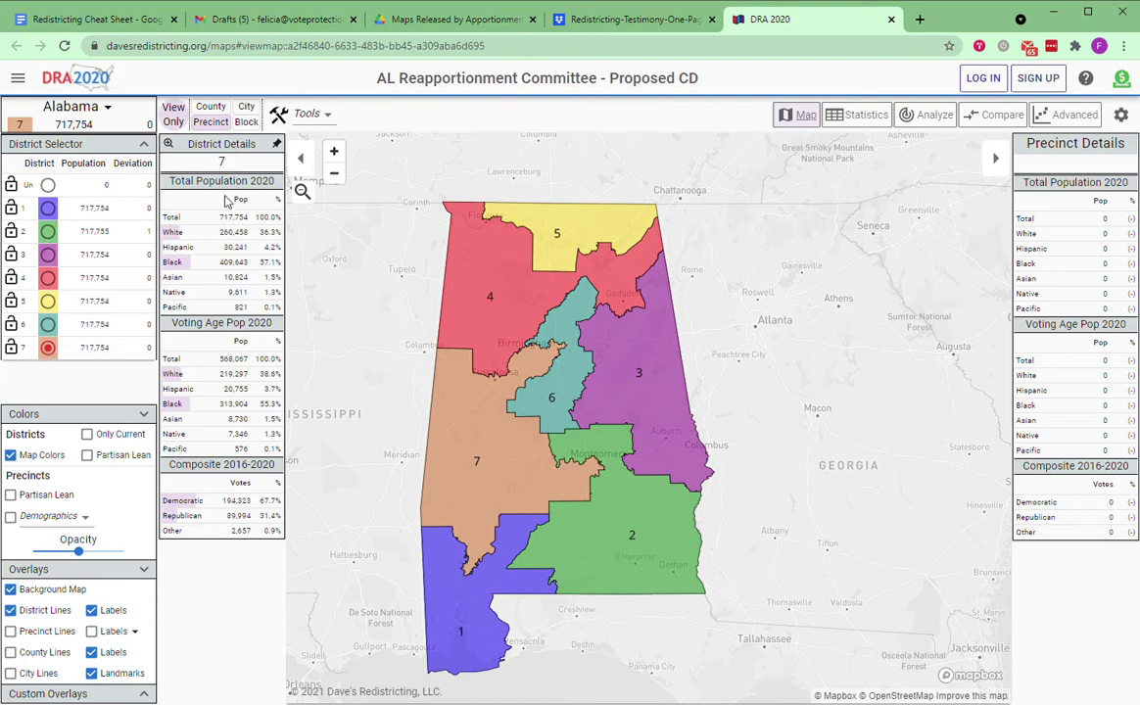
View the county lines and the city lines on the map one at a time, hiding each again
{"action": "left_click", "coordinate": [15, 654]}
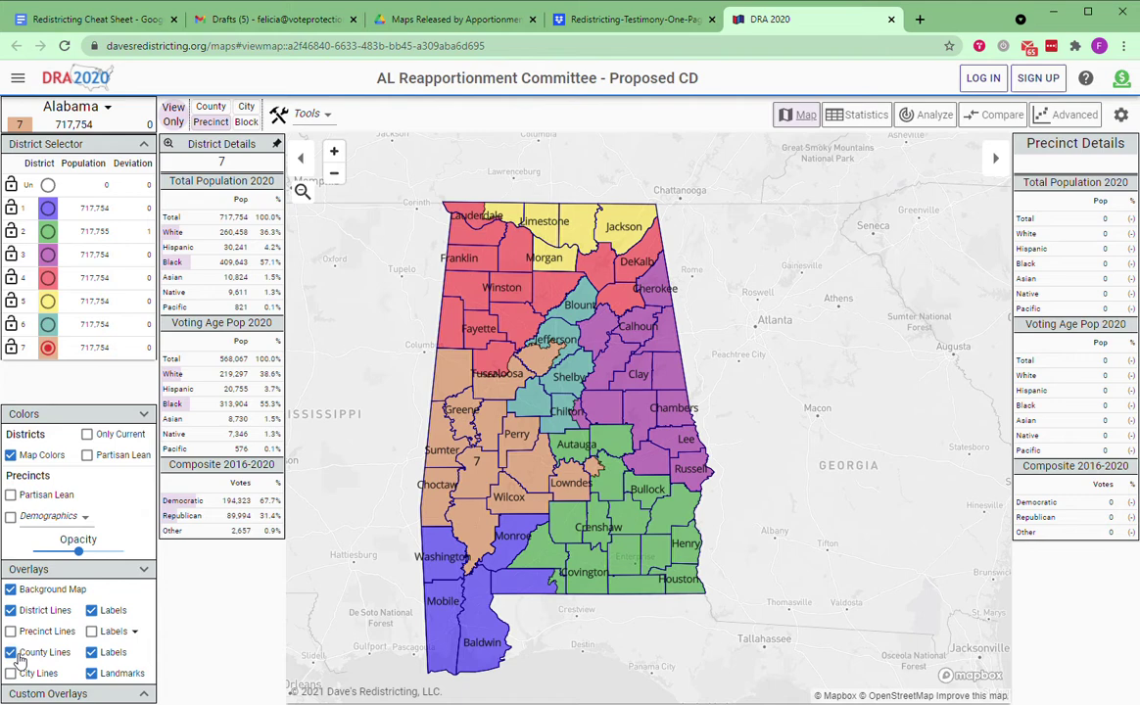
{"action": "left_click", "coordinate": [13, 655]}
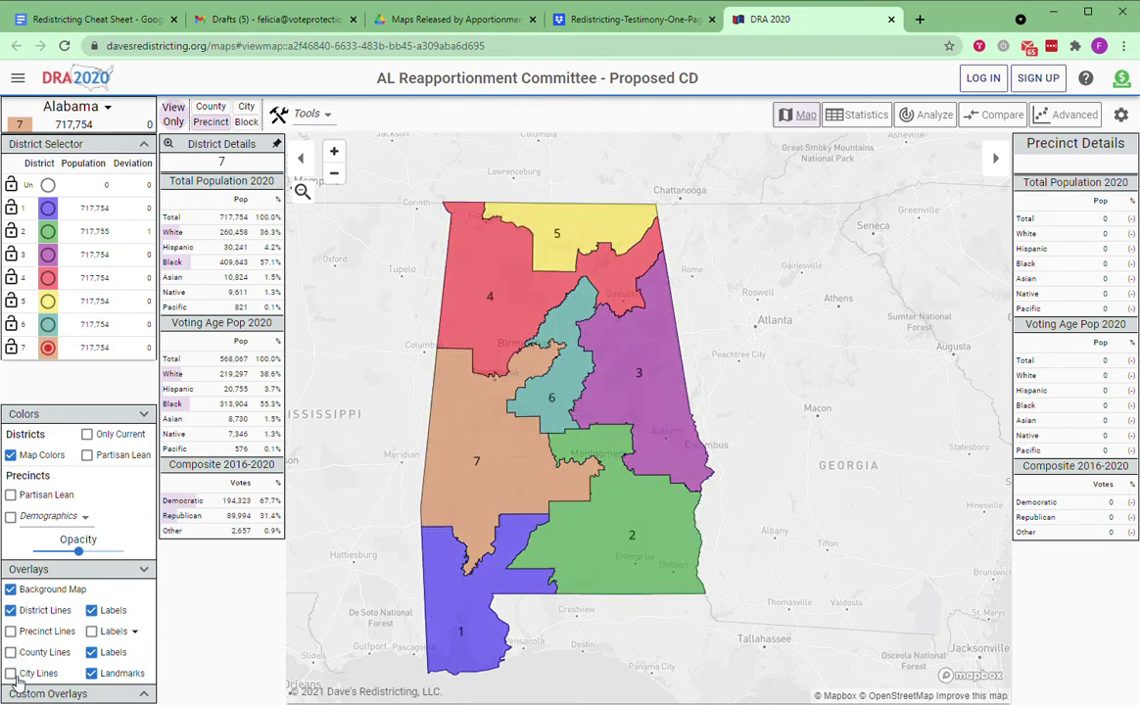
{"action": "left_click", "coordinate": [12, 674]}
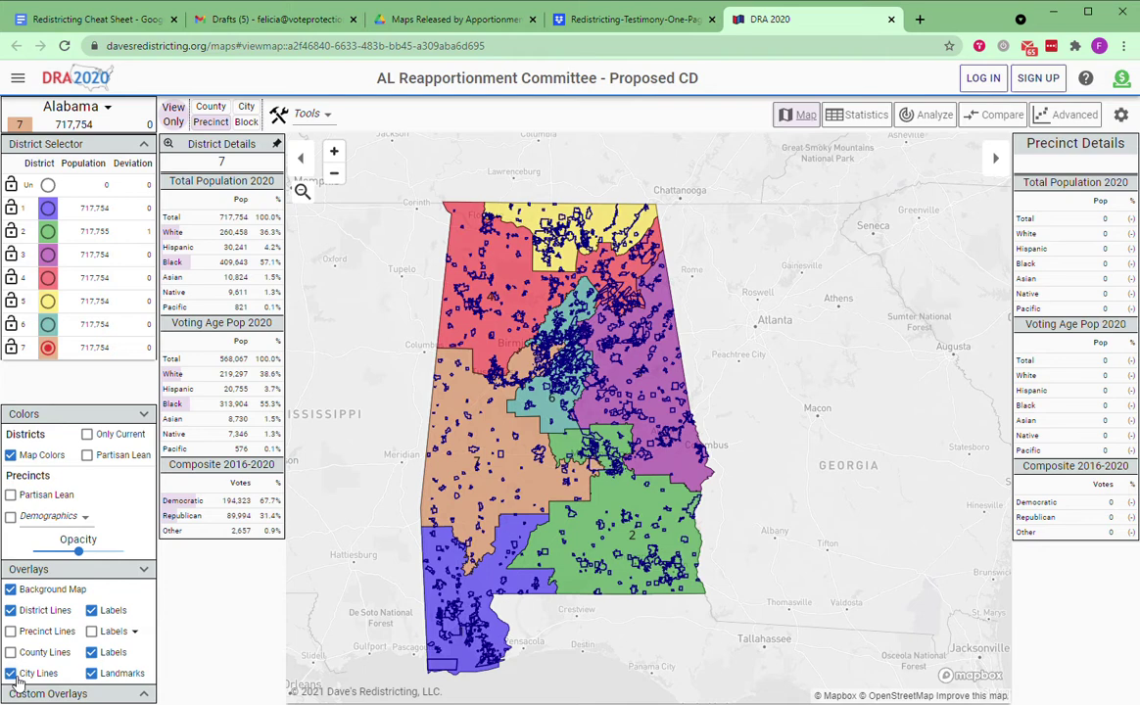
{"action": "left_click", "coordinate": [11, 674]}
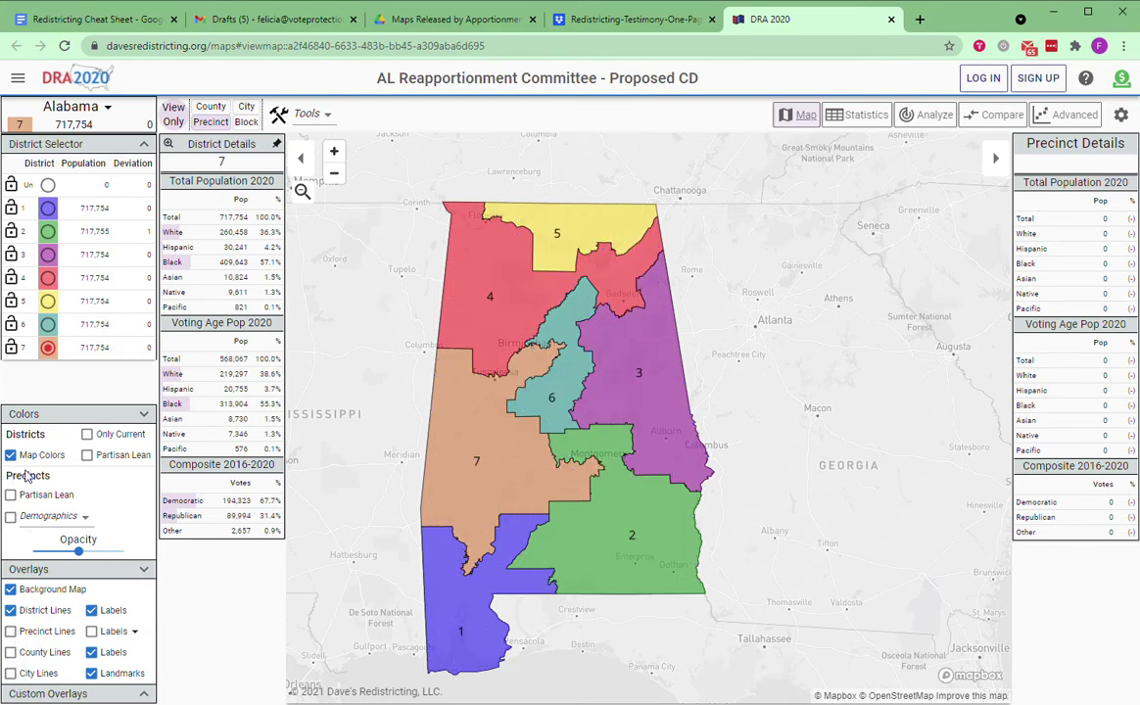
Shade the precincts by the Black demographic and turn off the district map colors
{"action": "left_click", "coordinate": [86, 519]}
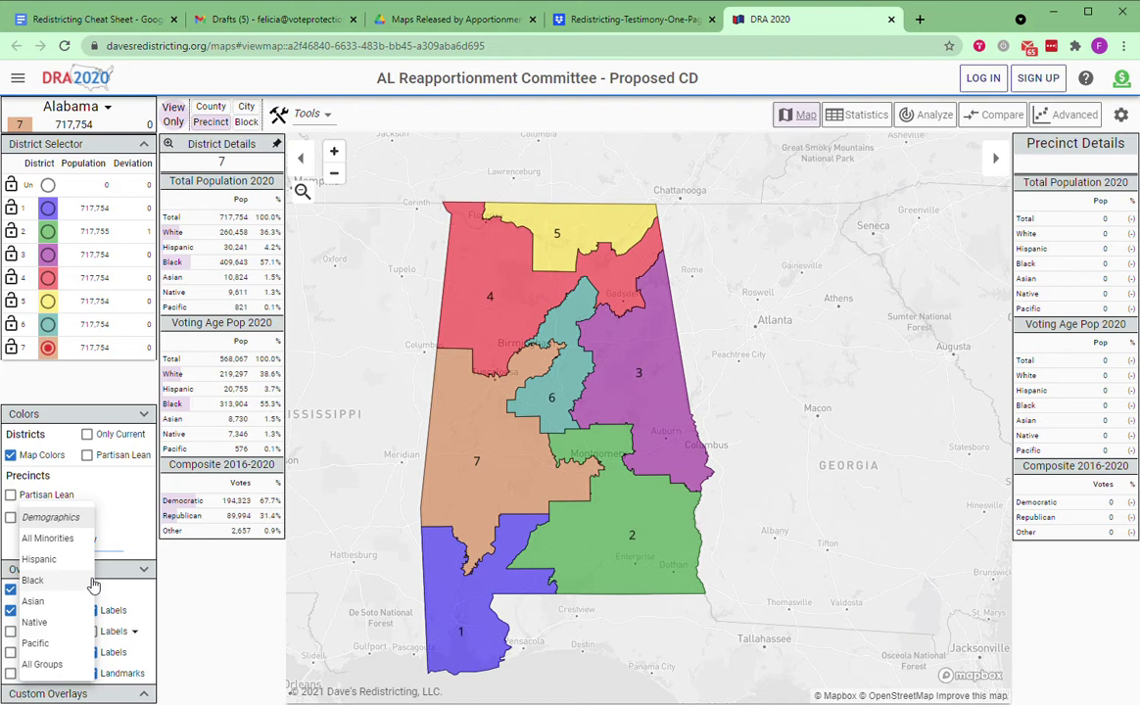
{"action": "left_click", "coordinate": [44, 580]}
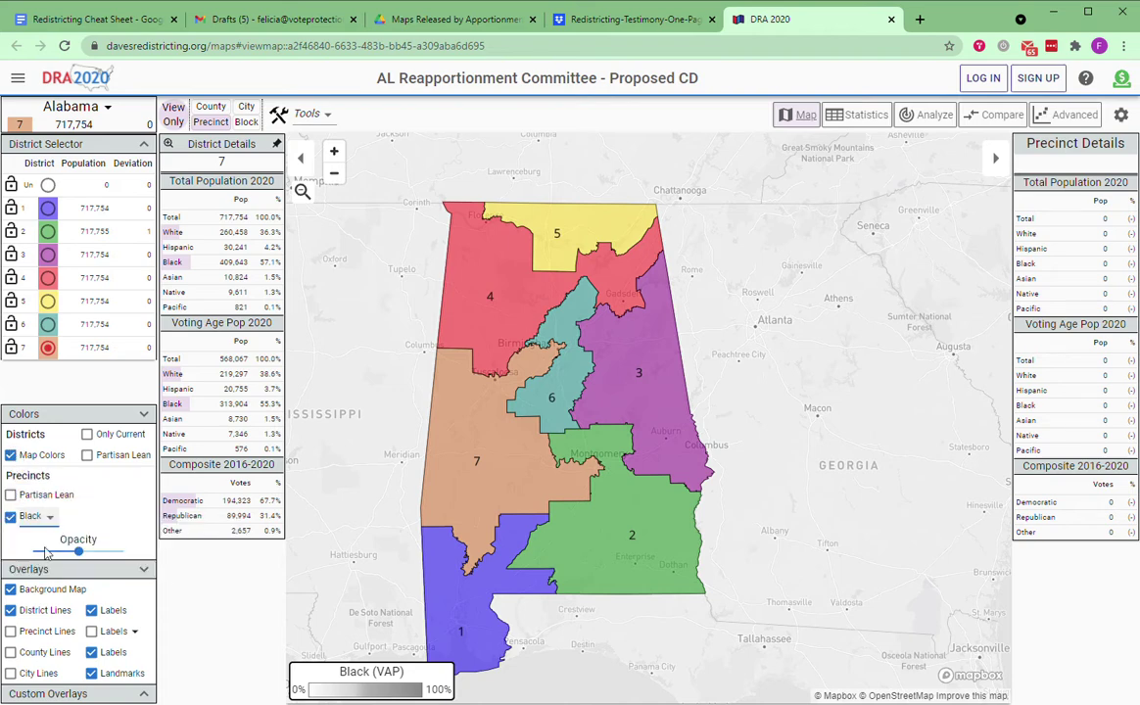
{"action": "left_click", "coordinate": [10, 455]}
{"action": "left_click", "coordinate": [11, 456]}
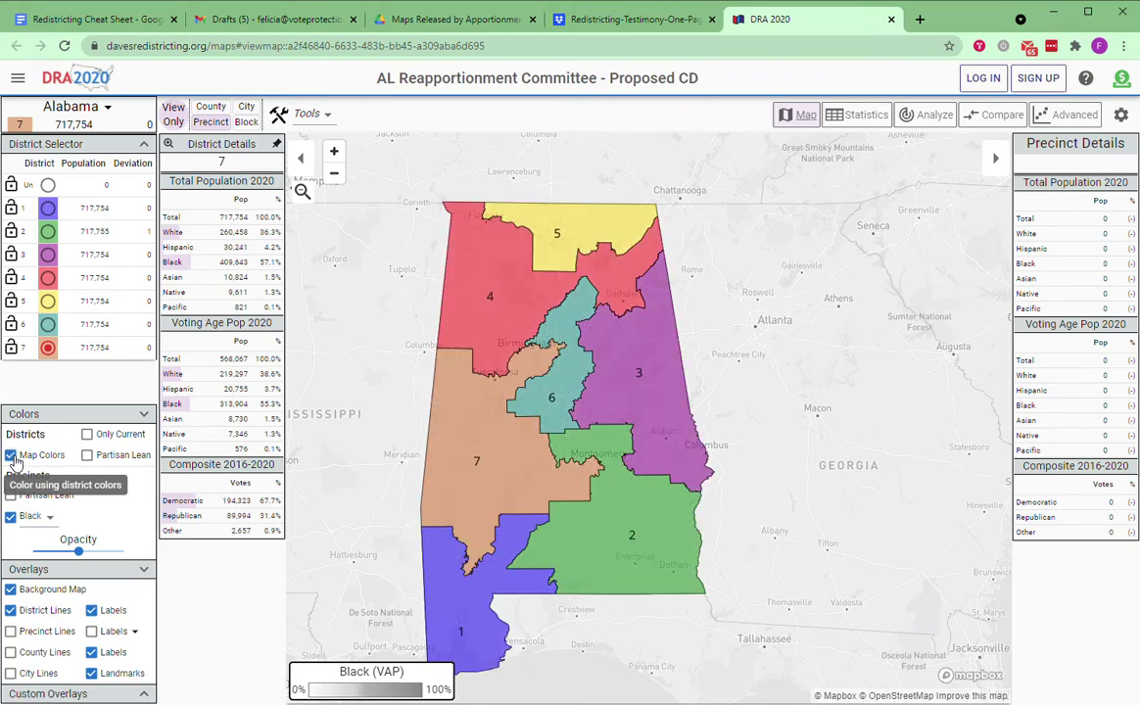
{"action": "left_click", "coordinate": [11, 456]}
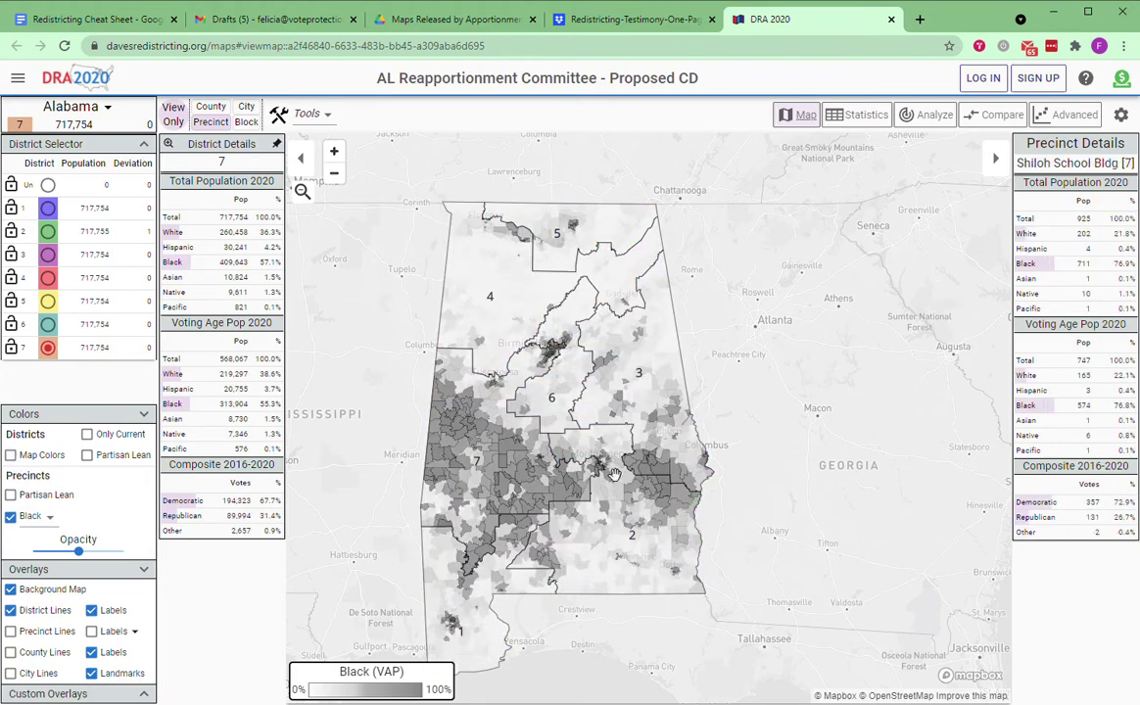
Examine where Black voting-age population is concentrated relative to the district lines, including around Birmingham
{"action": "scroll", "coordinate": [618, 451], "scroll_direction": "up", "scroll_amount": 5}
{"action": "left_click_drag", "start_coordinate": [516, 524], "coordinate": [753, 359]}
{"action": "left_click_drag", "start_coordinate": [445, 412], "coordinate": [247, 552]}
{"action": "left_click_drag", "start_coordinate": [429, 561], "coordinate": [607, 561]}
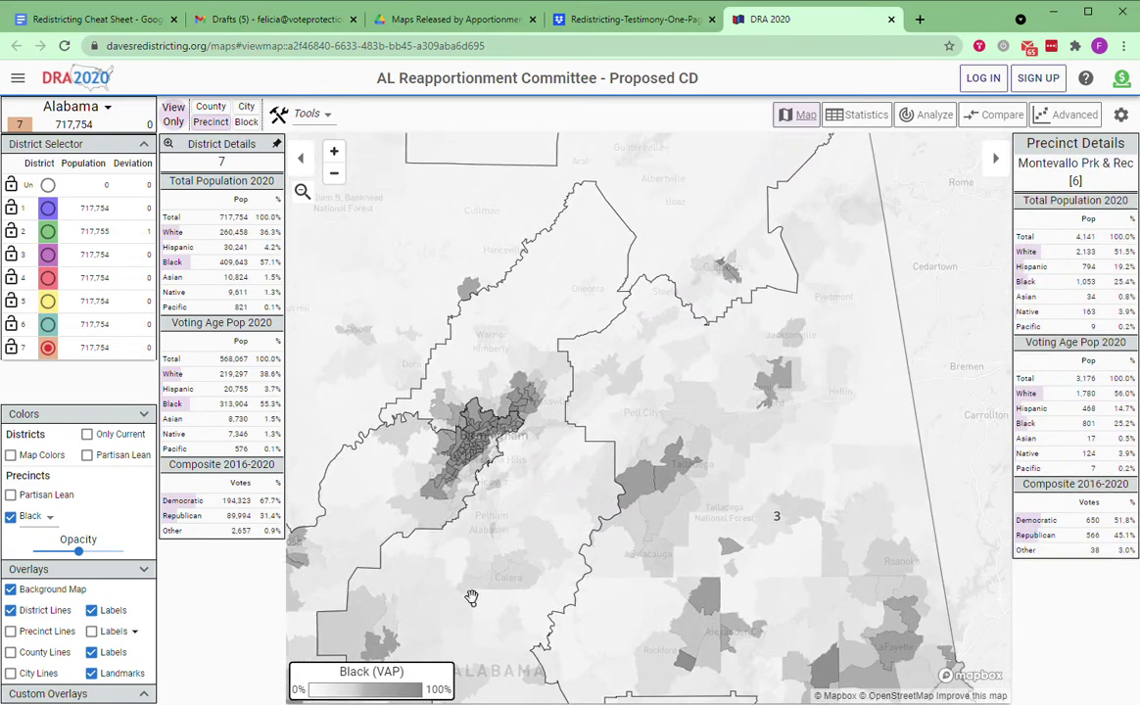
{"action": "scroll", "coordinate": [257, 561], "scroll_direction": "down", "scroll_amount": 3}
{"action": "scroll", "coordinate": [500, 493], "scroll_direction": "down", "scroll_amount": 3}
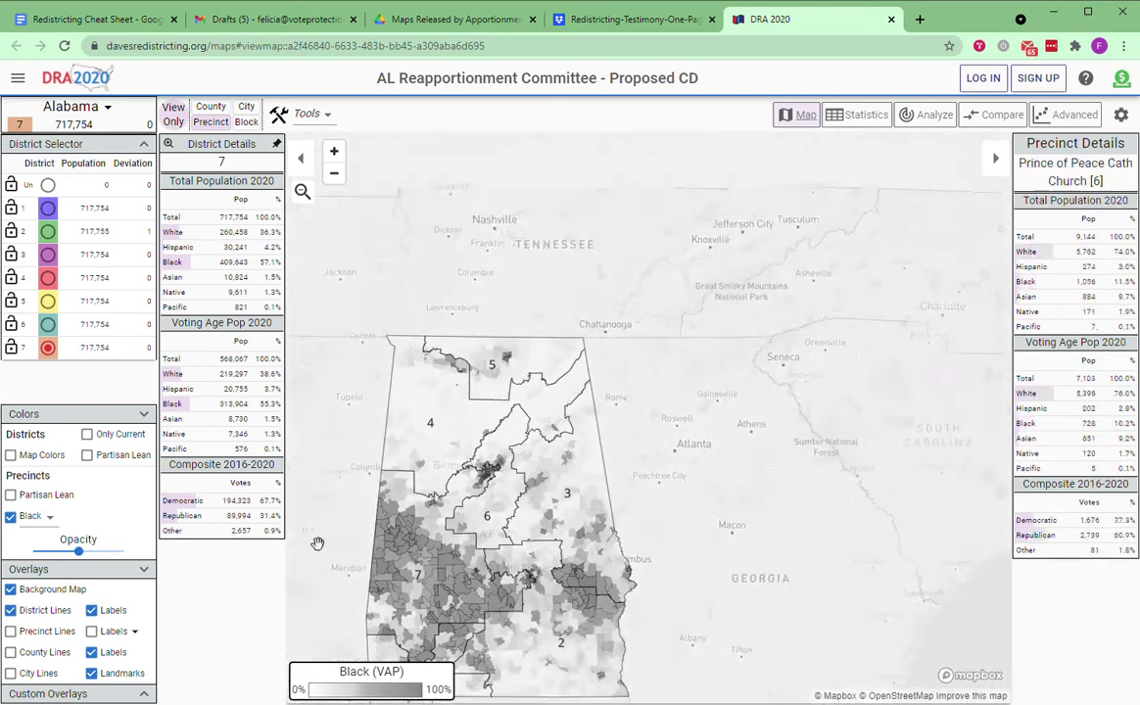
Turn the district map colors back on and bring the whole state into view
{"action": "left_click", "coordinate": [11, 454]}
{"action": "left_click_drag", "start_coordinate": [433, 513], "coordinate": [437, 467]}
{"action": "scroll", "coordinate": [437, 466], "scroll_direction": "up", "scroll_amount": 3}
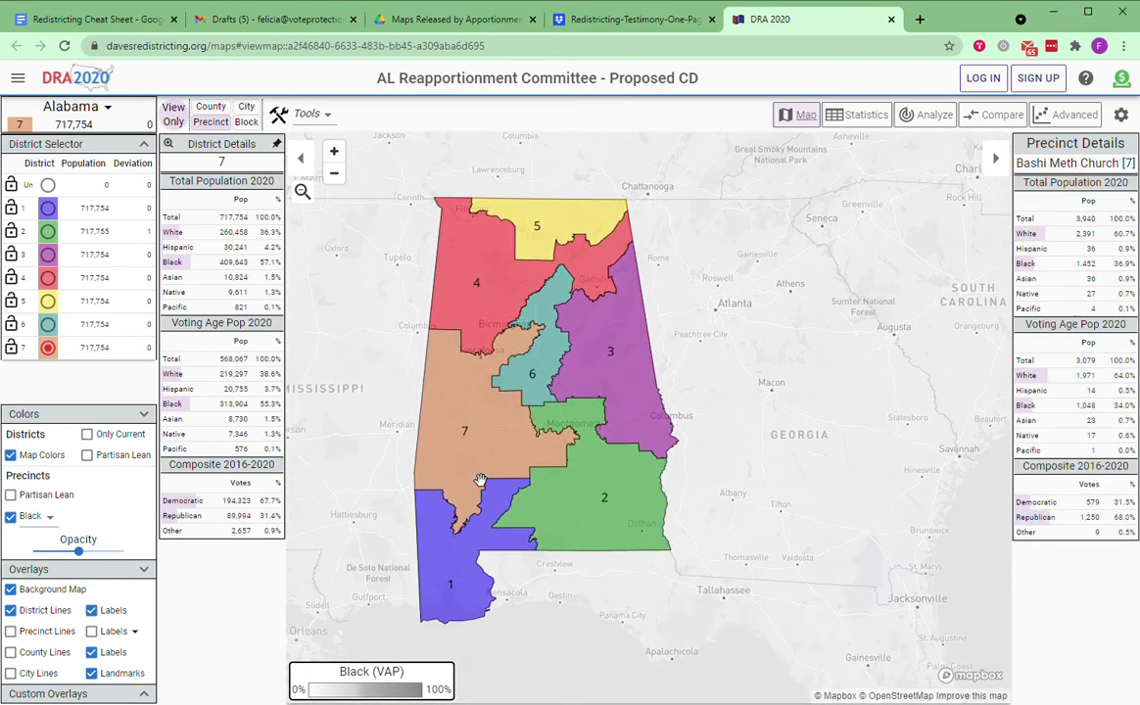
Review the proposed map's statistics for the statewide partisan lean and District 7's Black voting-age share, then return to the map
{"action": "scroll", "coordinate": [484, 499], "scroll_direction": "down", "scroll_amount": 1}
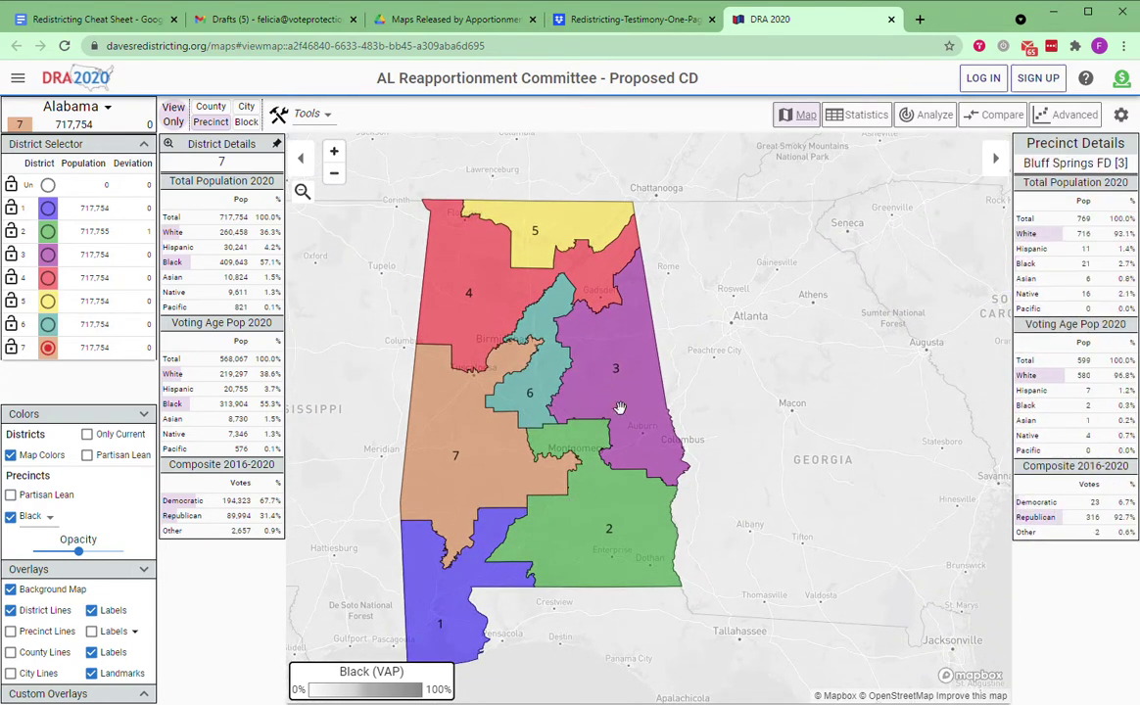
{"action": "left_click", "coordinate": [875, 117]}
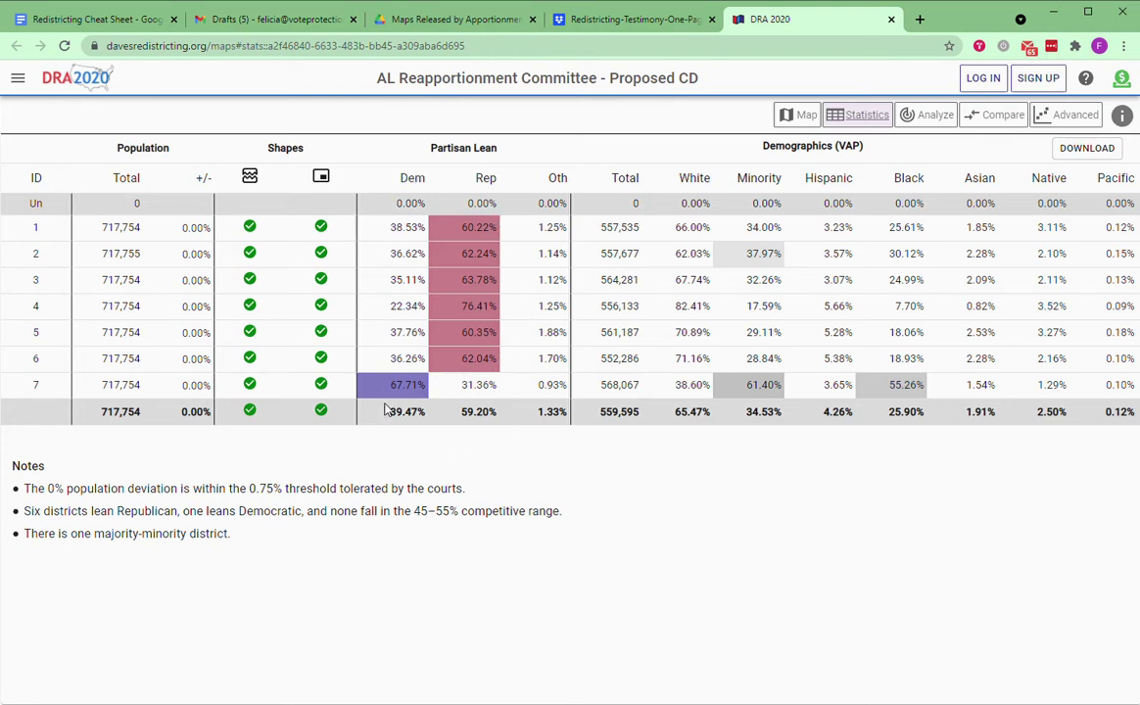
{"action": "left_click_drag", "start_coordinate": [385, 412], "coordinate": [503, 419]}
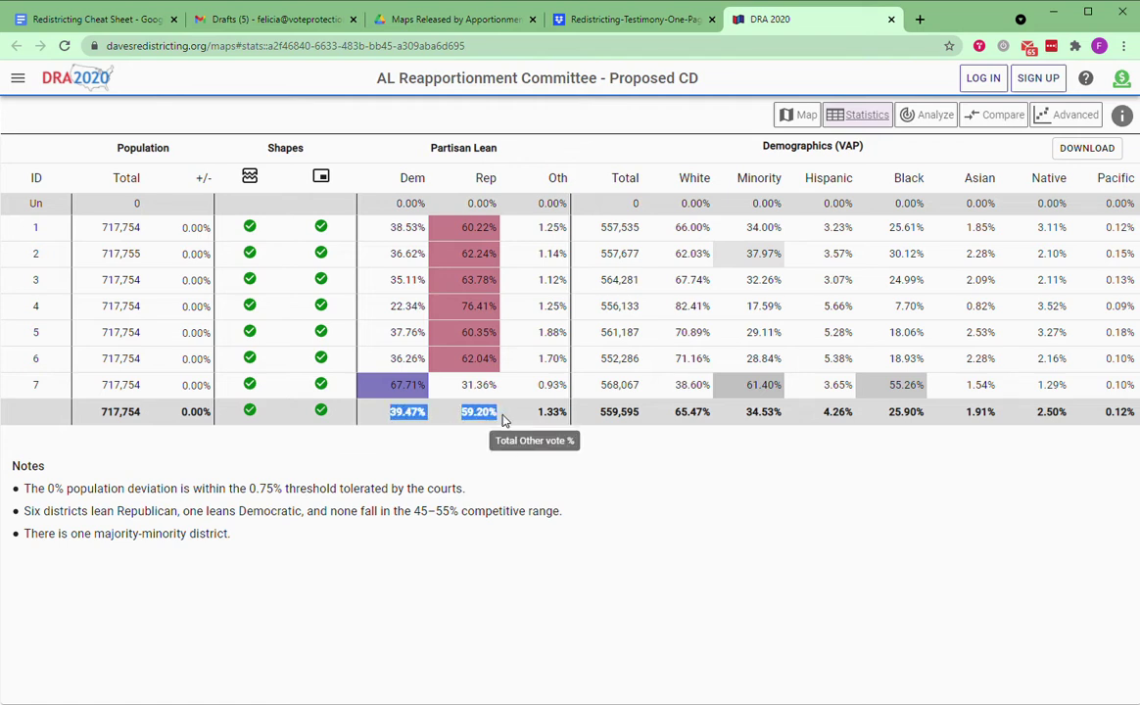
{"action": "left_click", "coordinate": [445, 414]}
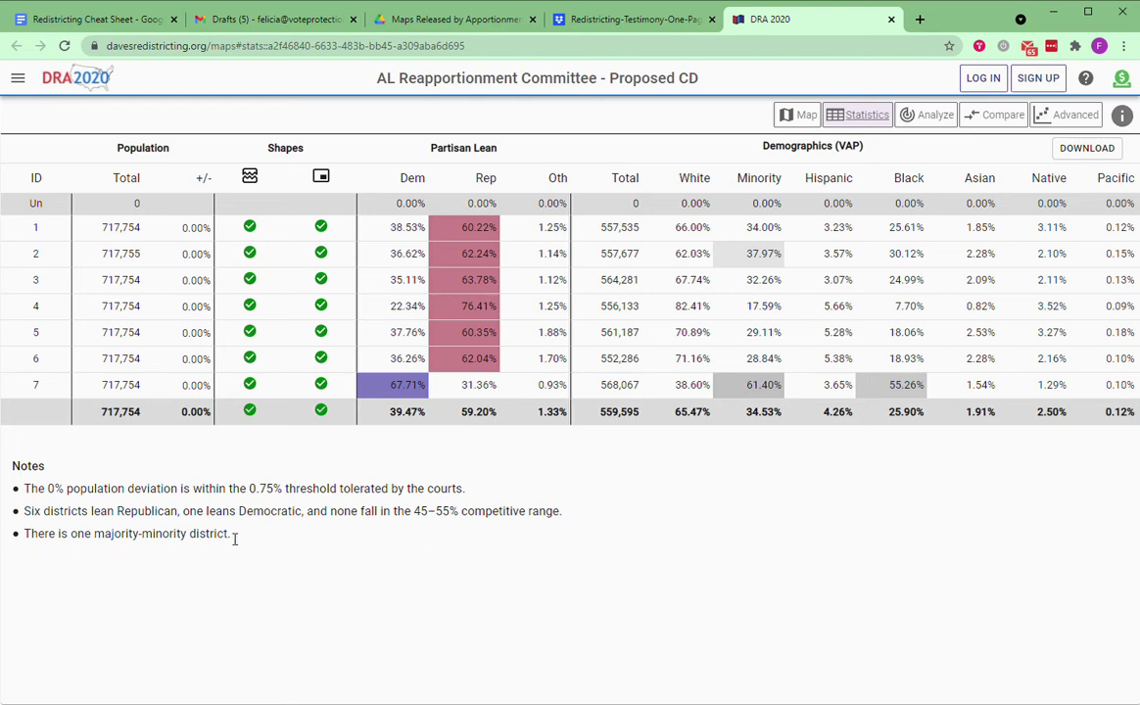
{"action": "left_click_drag", "start_coordinate": [903, 394], "coordinate": [927, 390]}
{"action": "left_click", "coordinate": [926, 390]}
{"action": "left_click", "coordinate": [799, 114]}
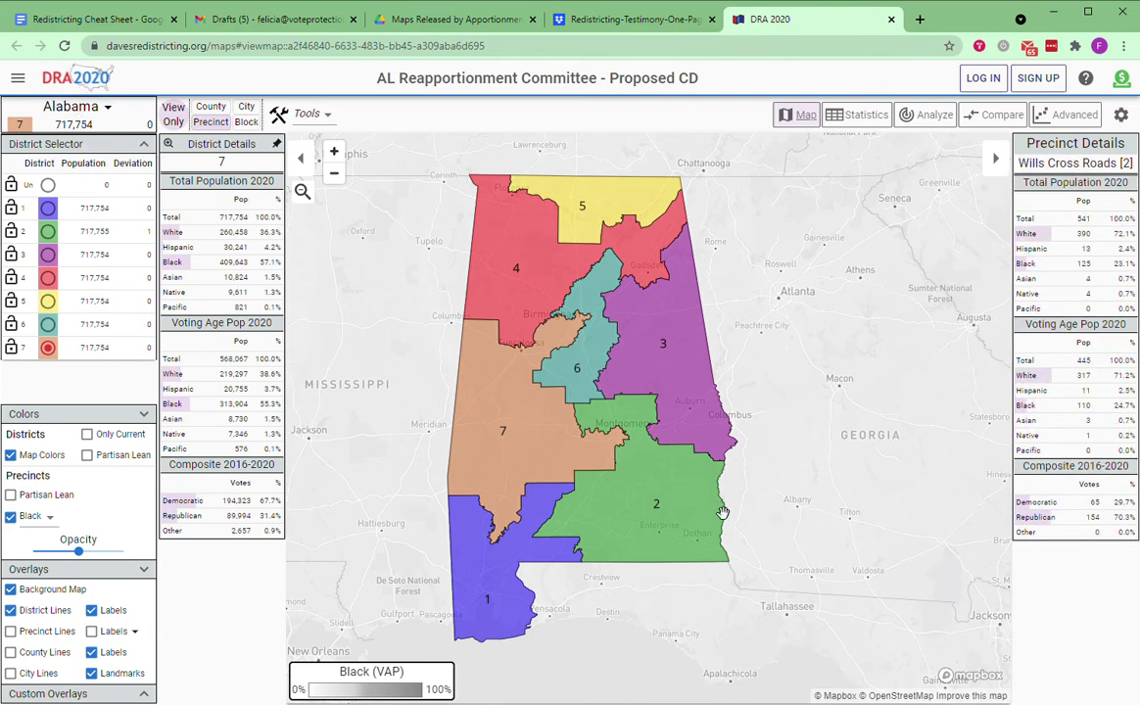
Go back to the site's home page and open the current Congressional Map from Alabama's state page
{"action": "left_click", "coordinate": [88, 86]}
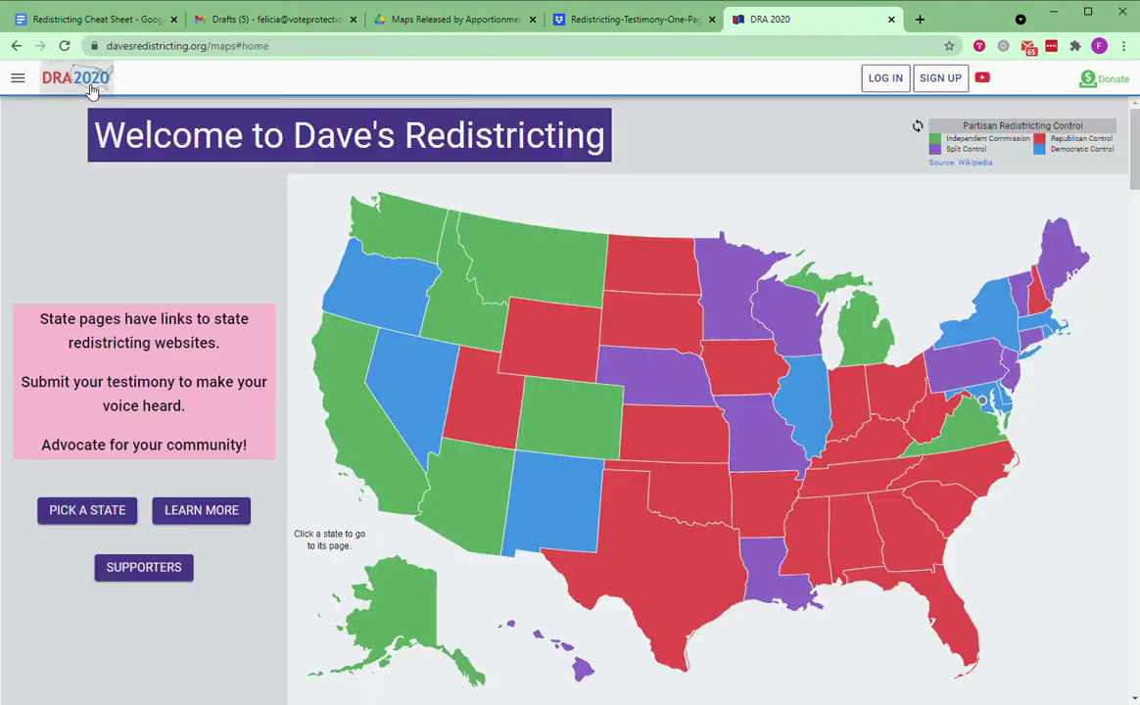
{"action": "left_click", "coordinate": [858, 550]}
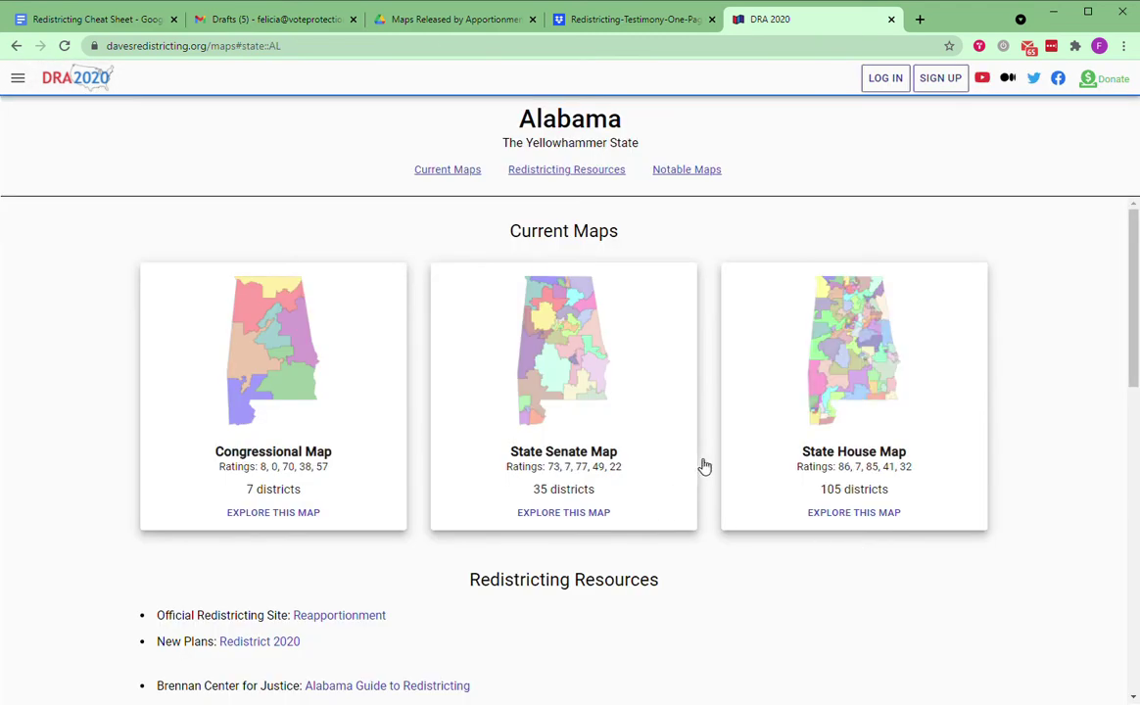
{"action": "left_click", "coordinate": [81, 77]}
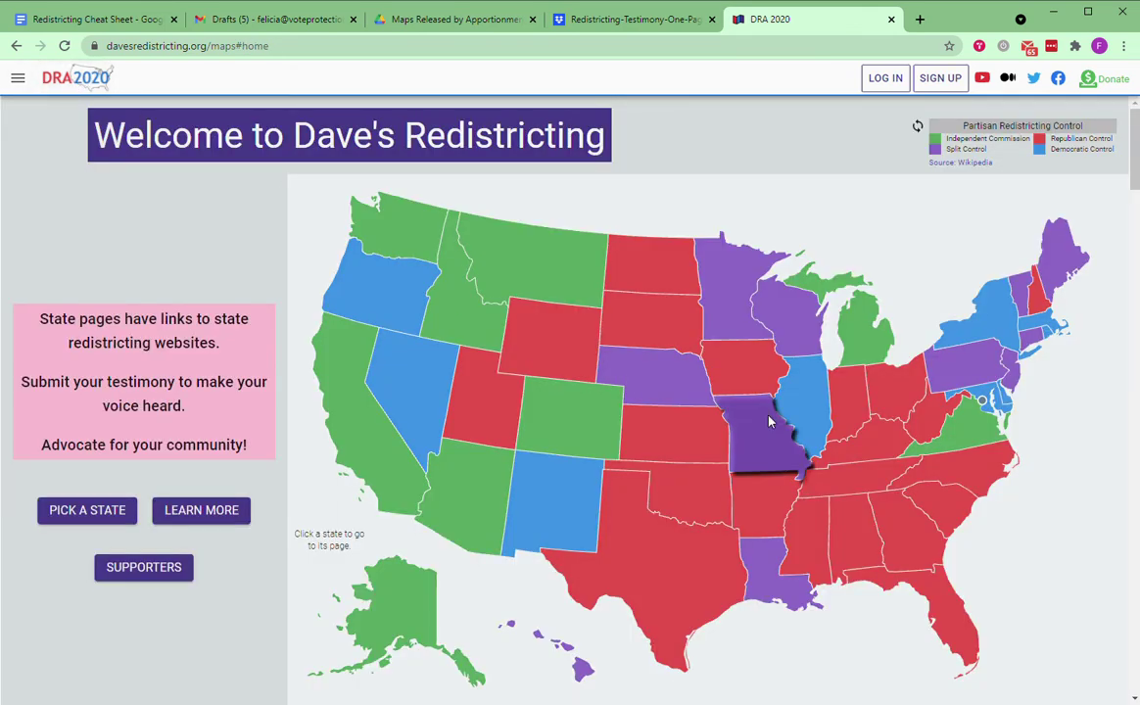
{"action": "left_click", "coordinate": [862, 549]}
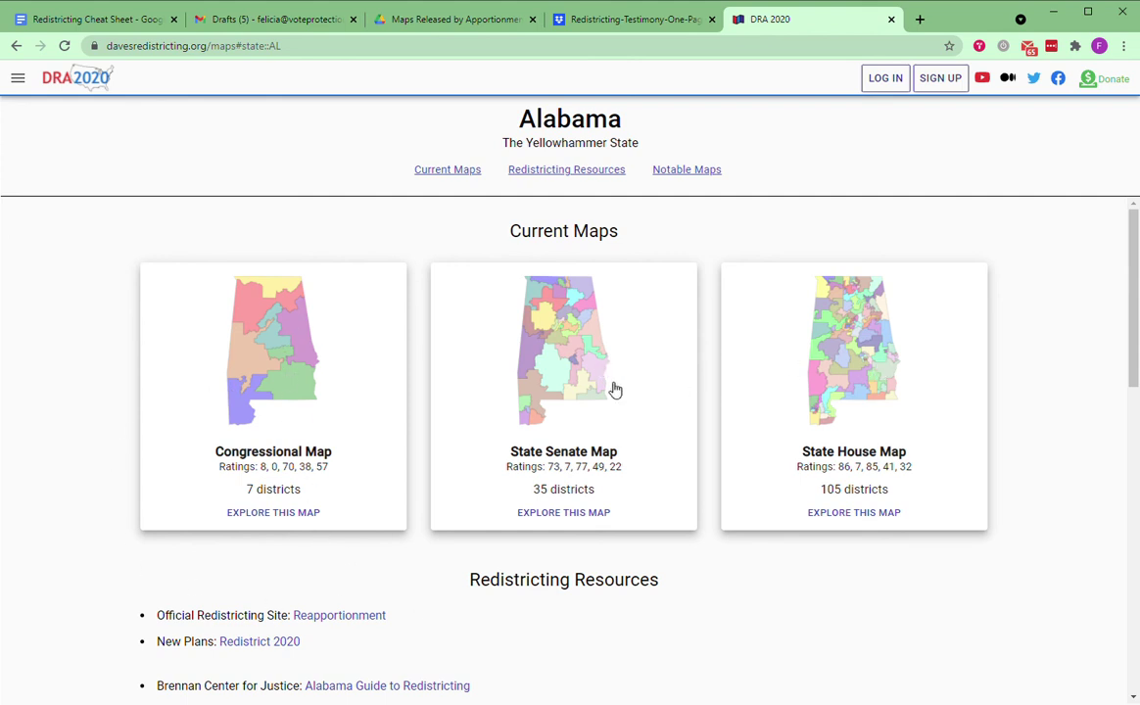
{"action": "left_click", "coordinate": [238, 329]}
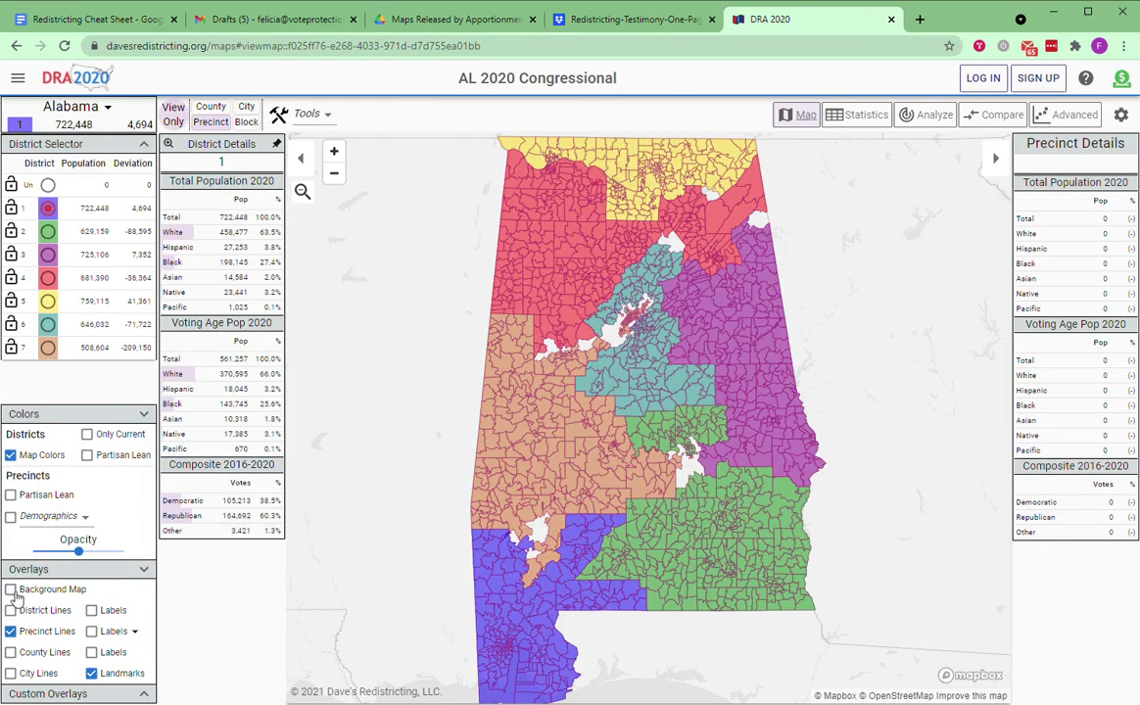
Show the background map, the district lines and the district and county labels, and hide the precinct lines
{"action": "left_click", "coordinate": [11, 590]}
{"action": "left_click", "coordinate": [11, 632]}
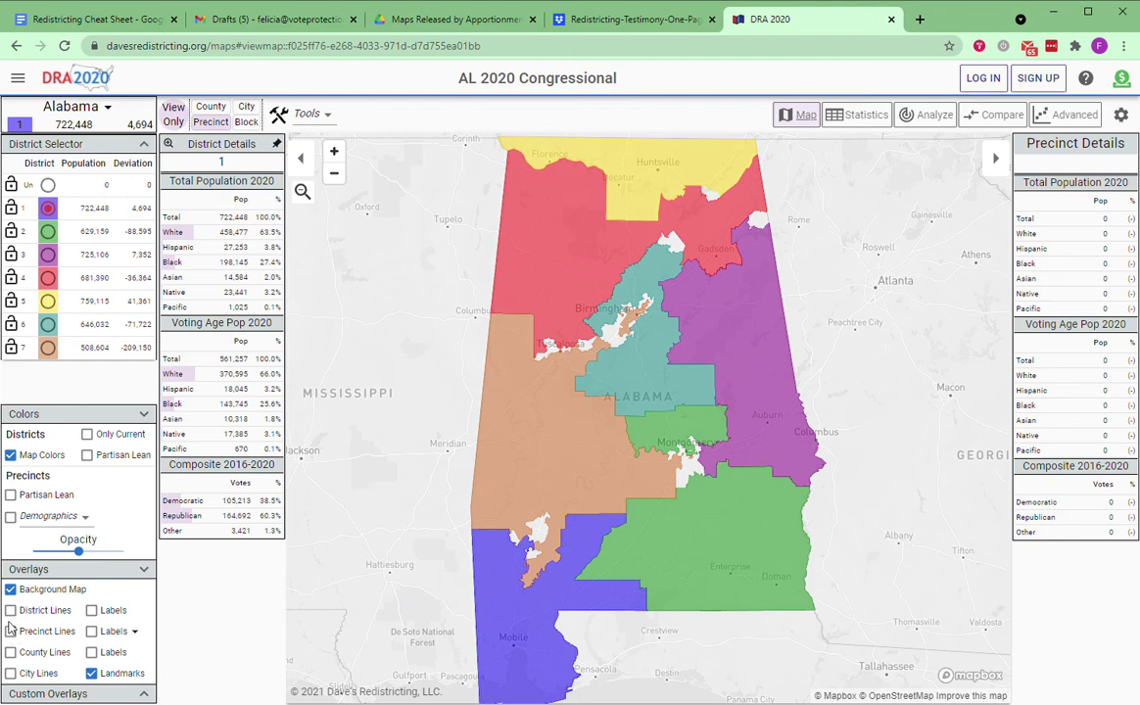
{"action": "left_click", "coordinate": [10, 610]}
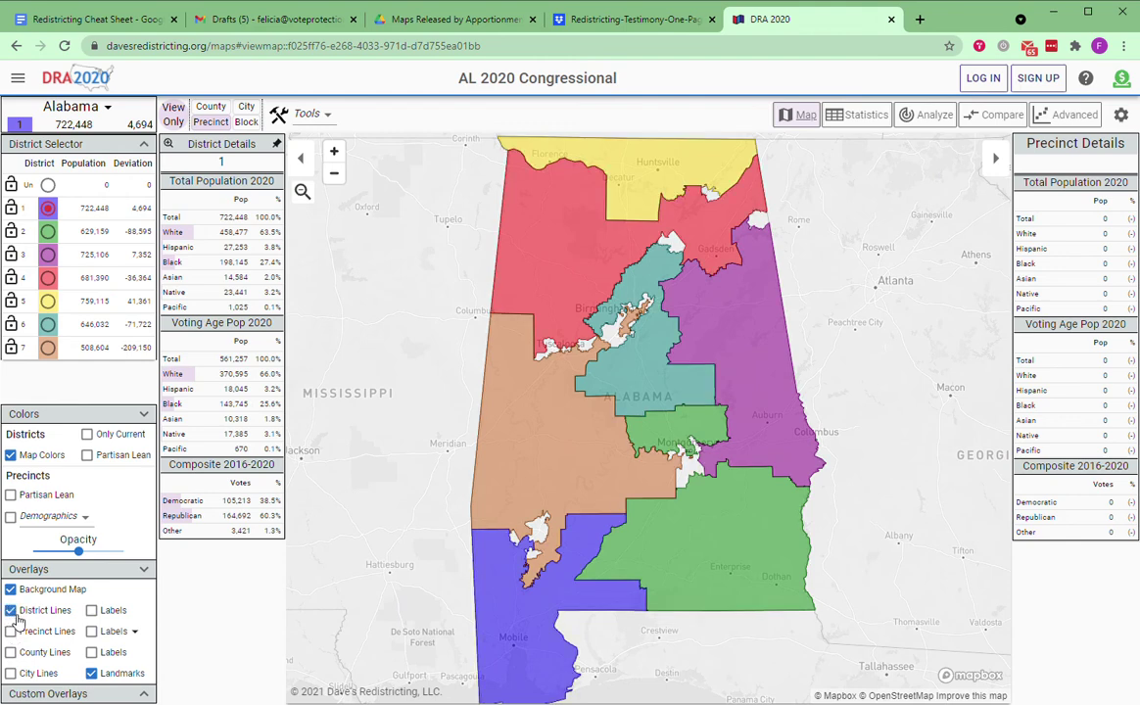
{"action": "left_click", "coordinate": [91, 611]}
{"action": "left_click", "coordinate": [93, 654]}
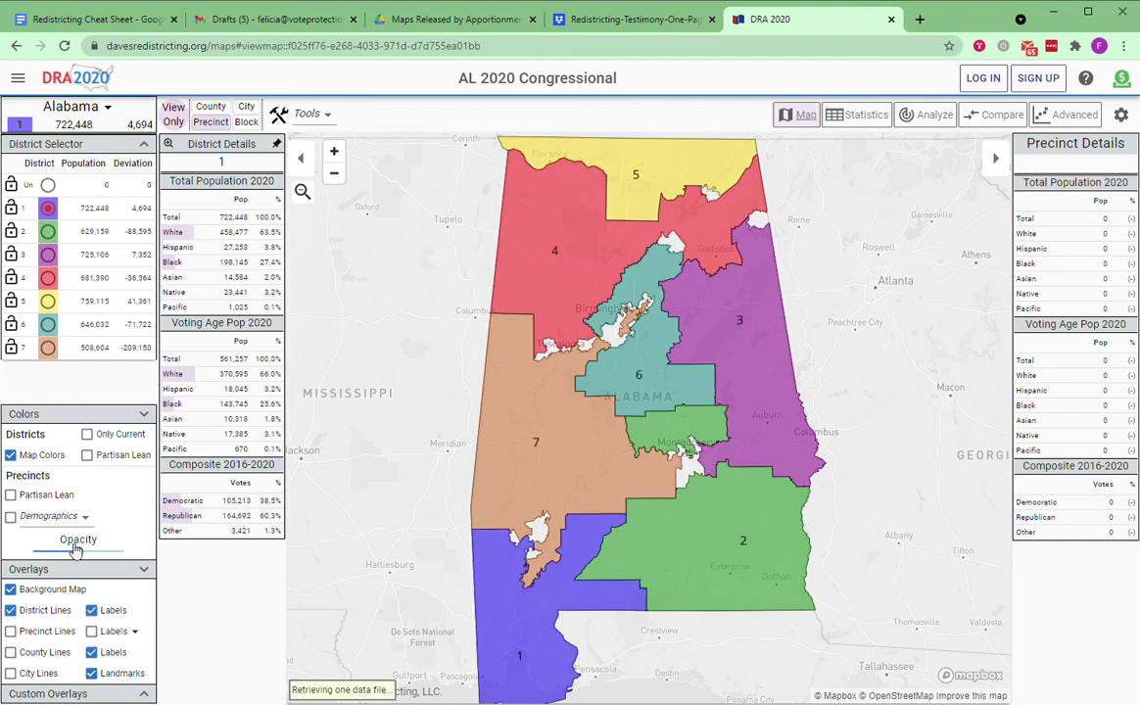
Turn off the district map colors and look over the current district lines around Birmingham, Tuscaloosa and Montgomery
{"action": "left_click_drag", "start_coordinate": [681, 470], "coordinate": [627, 466]}
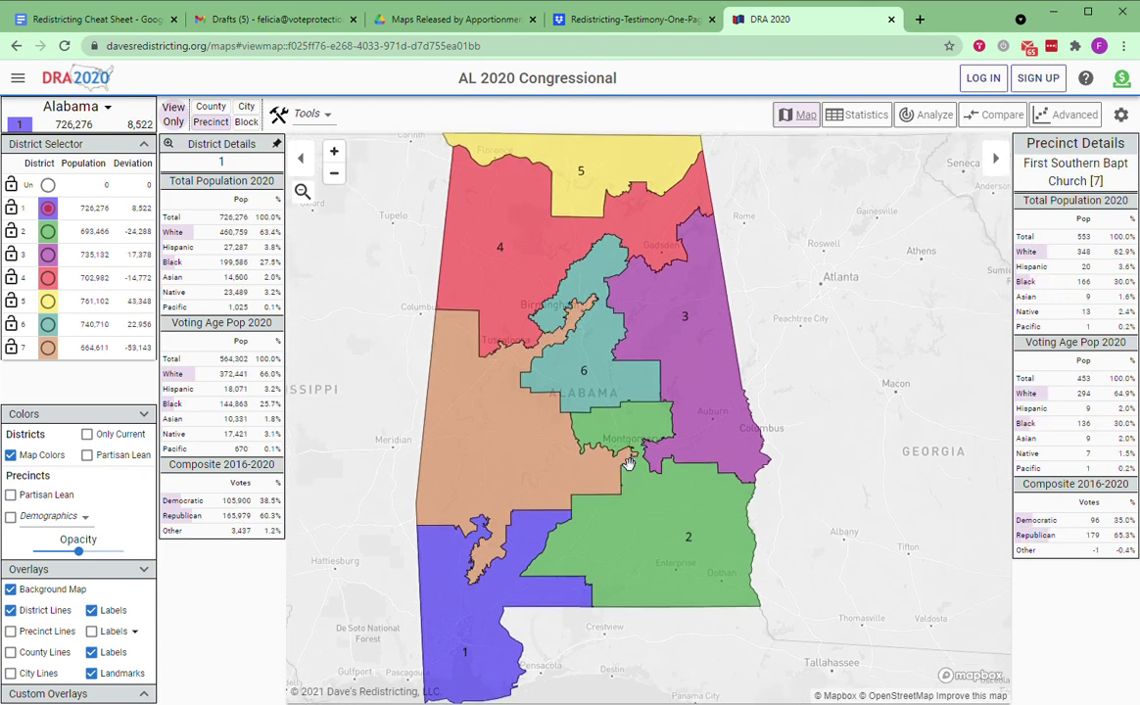
{"action": "scroll", "coordinate": [527, 484], "scroll_direction": "up", "scroll_amount": 3}
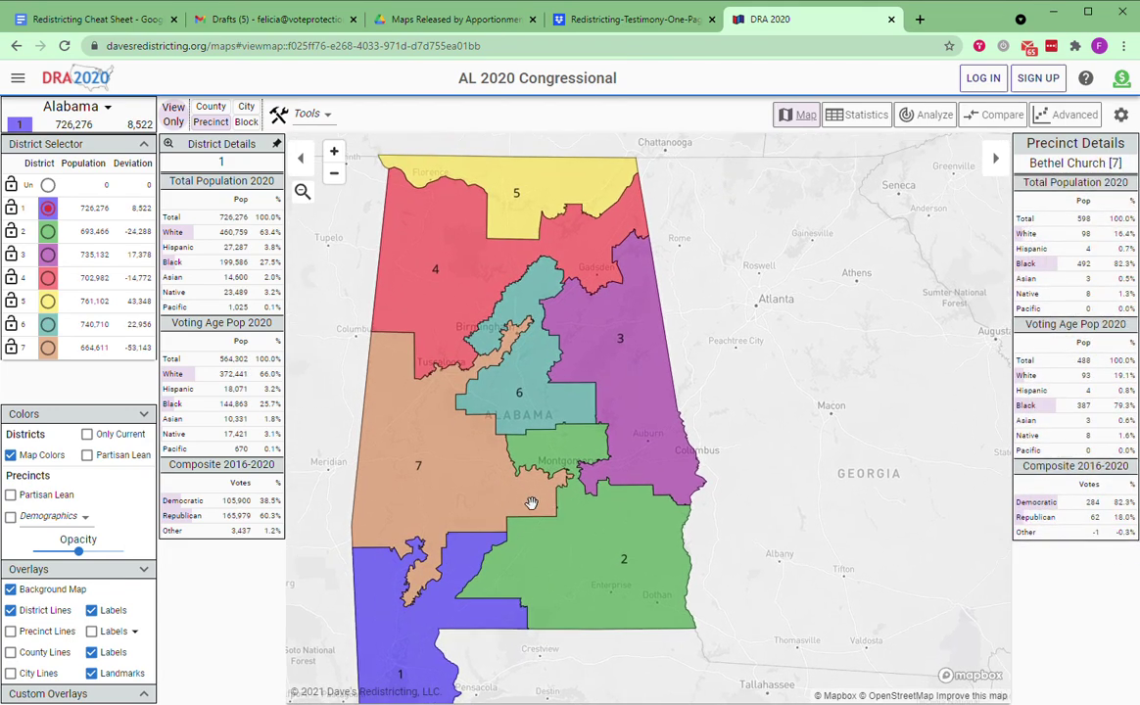
{"action": "left_click_drag", "start_coordinate": [578, 486], "coordinate": [757, 500]}
{"action": "left_click_drag", "start_coordinate": [495, 390], "coordinate": [457, 447]}
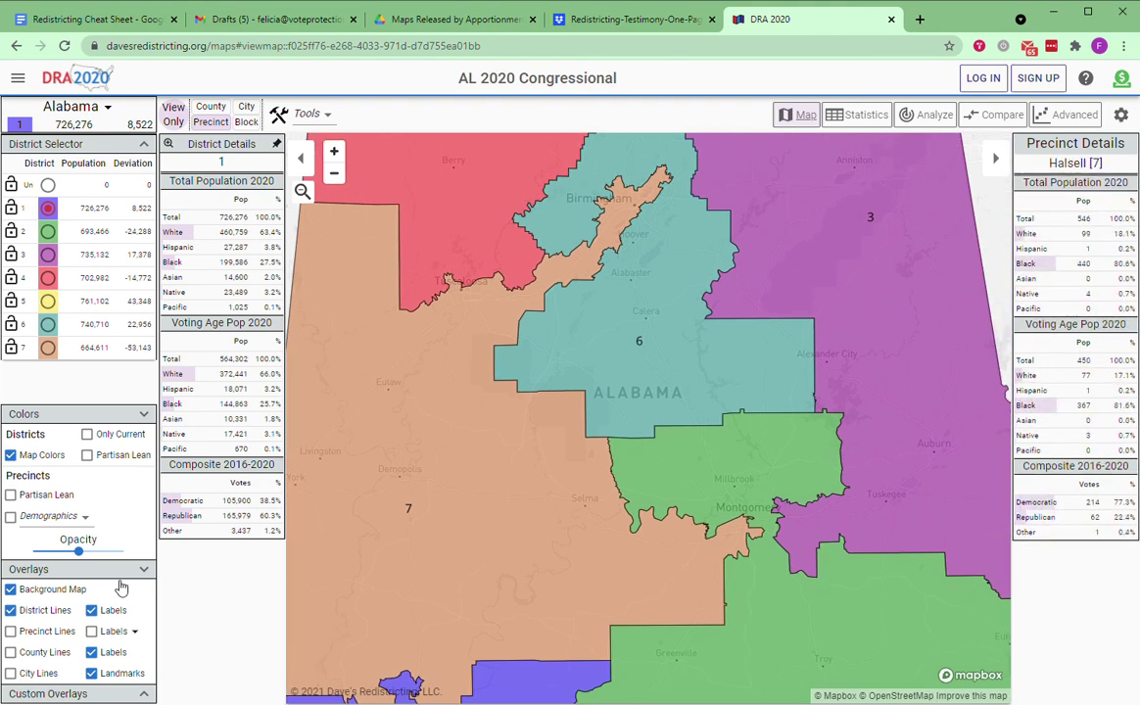
{"action": "left_click", "coordinate": [11, 456]}
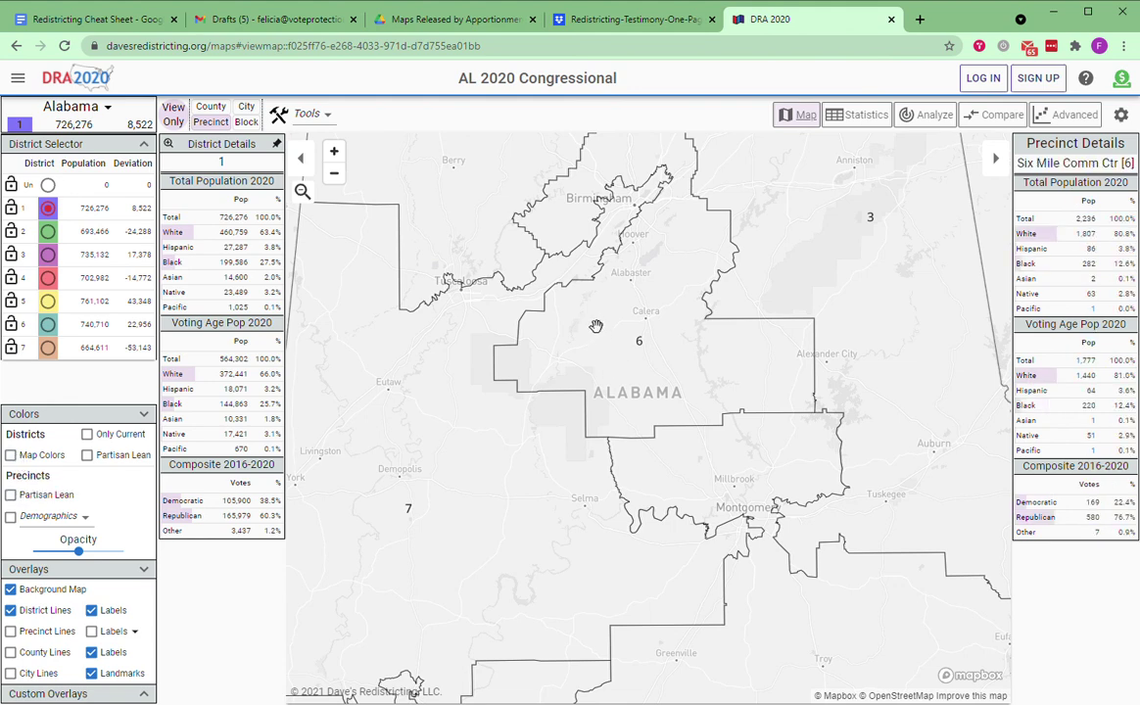
{"action": "left_click_drag", "start_coordinate": [461, 364], "coordinate": [583, 356]}
{"action": "left_click_drag", "start_coordinate": [789, 439], "coordinate": [591, 447]}
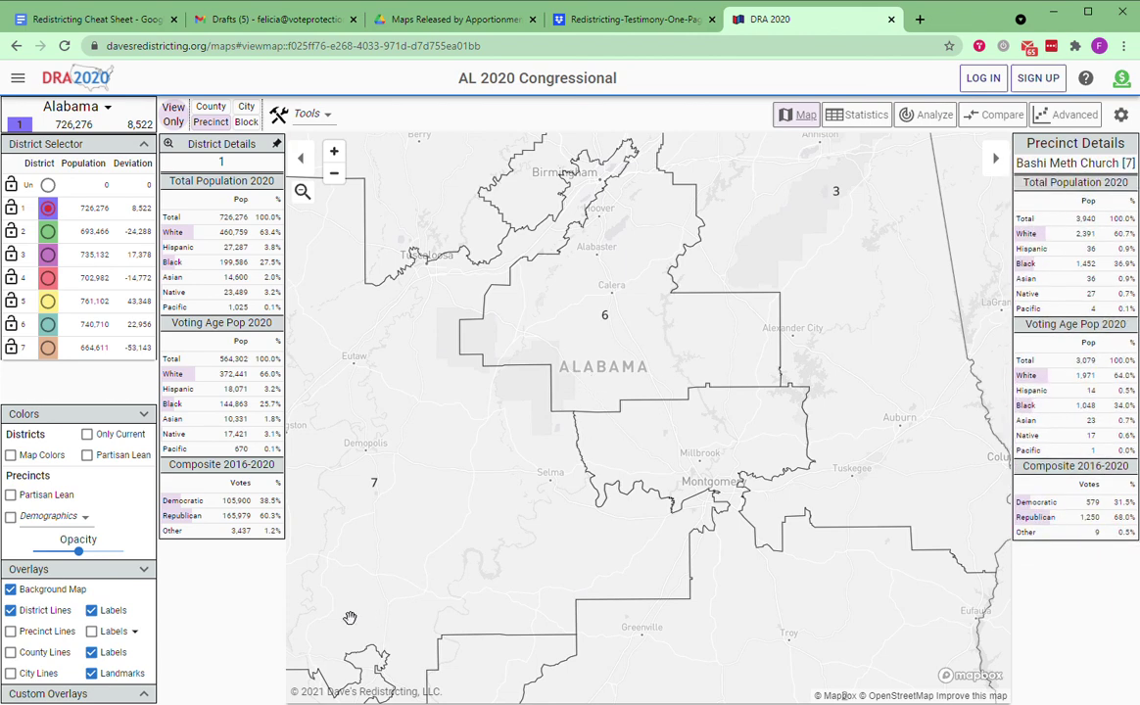